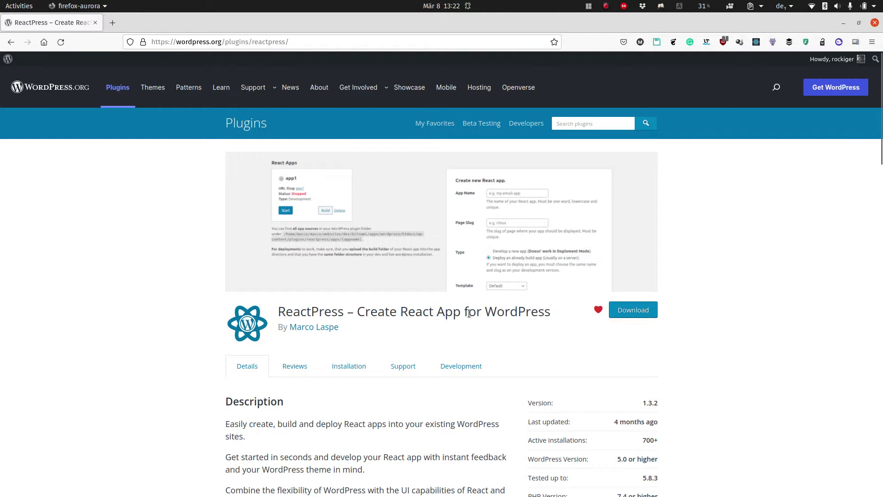
In Local, start a new site named 'React Demo' using the Preferred environment.
{"action": "key", "text": "super"}
{"action": "left_click", "coordinate": [412, 333]}
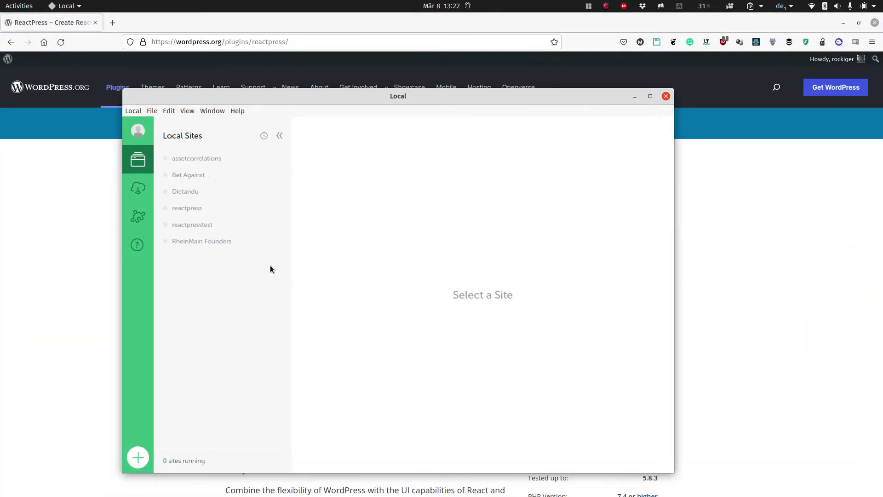
{"action": "left_click", "coordinate": [138, 457]}
{"action": "type", "text": "Rea"}
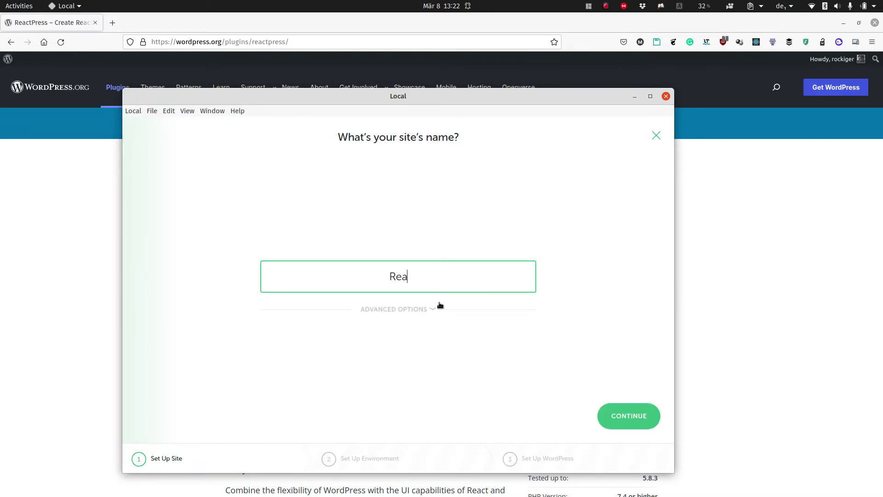
{"action": "type", "text": "ct Demo"}
{"action": "left_click", "coordinate": [631, 417]}
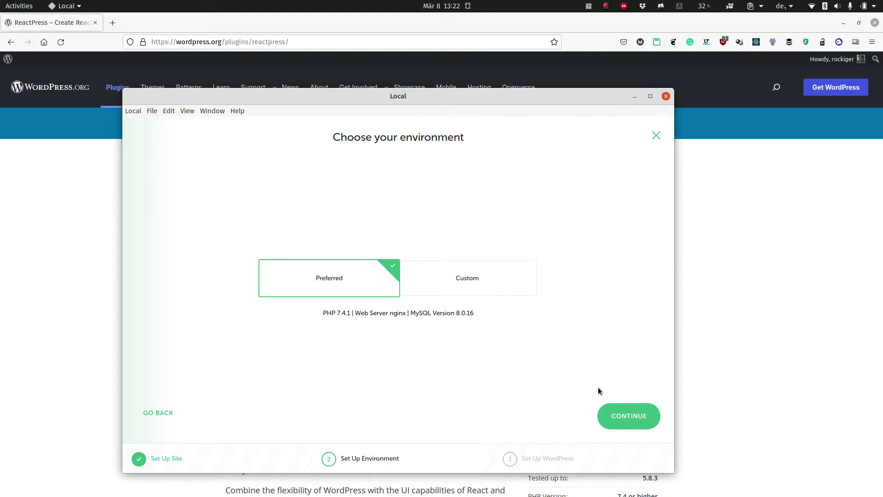
{"action": "left_click", "coordinate": [638, 415]}
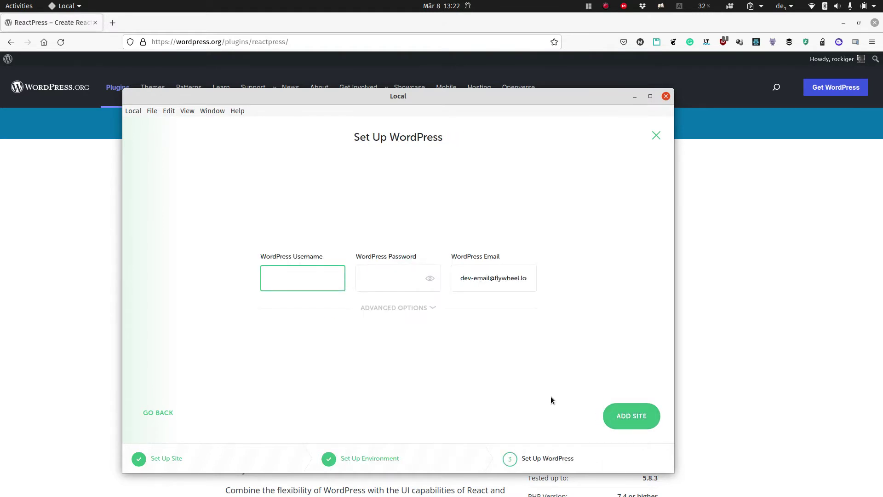
Enter the WordPress admin username and password, add the site, and authenticate with the system password.
{"action": "type", "text": "admin"}
{"action": "key", "text": "Tab"}
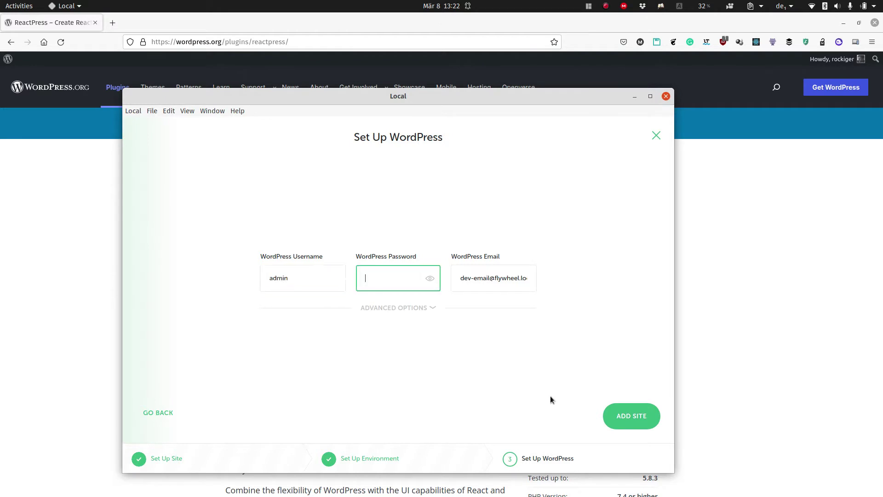
{"action": "type", "text": "admi"}
{"action": "left_click", "coordinate": [622, 411]}
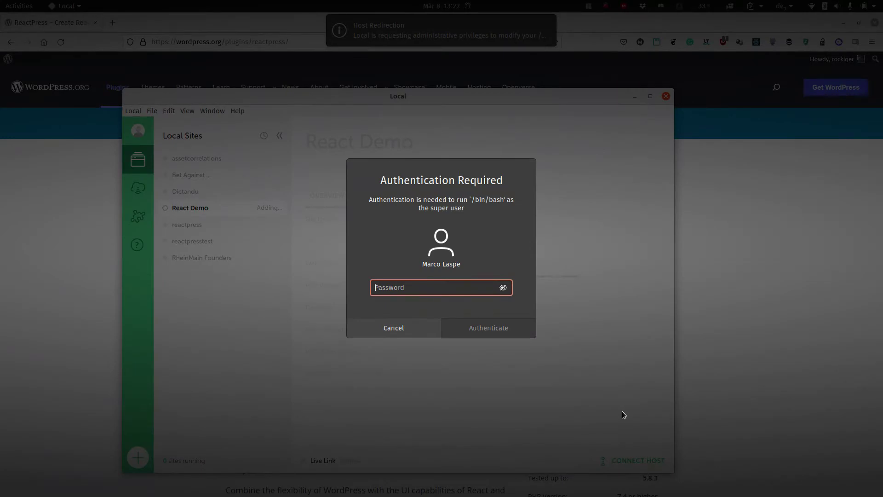
{"action": "type", "text": "********"}
{"action": "key", "text": "Return"}
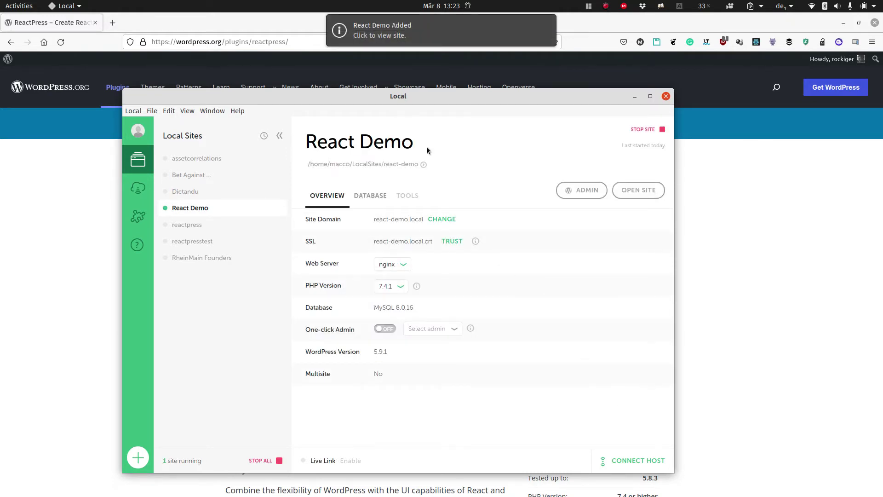
Log into the React Demo WordPress admin with the site's credentials and dismiss the save-login prompt.
{"action": "left_click", "coordinate": [586, 191]}
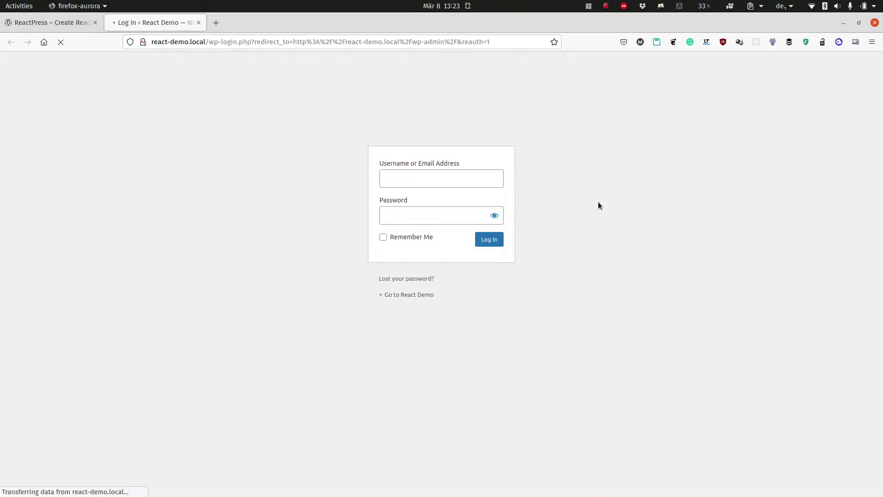
{"action": "type", "text": "admin"}
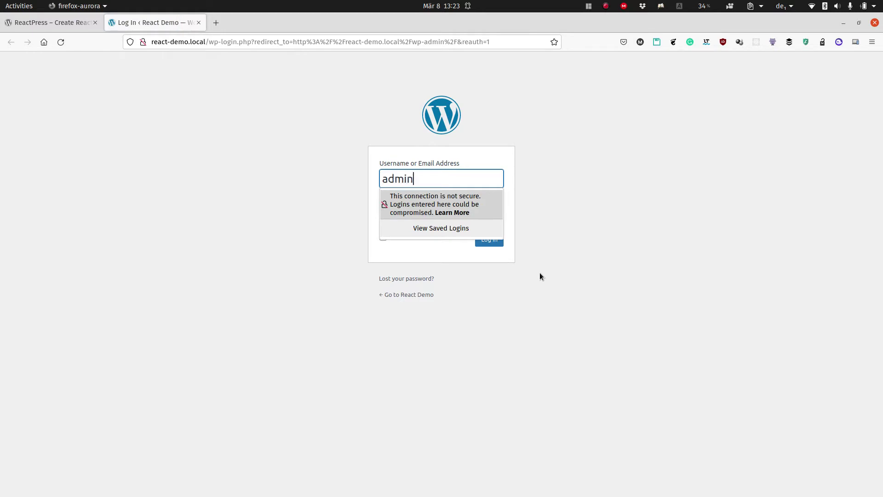
{"action": "key", "text": "Tab"}
{"action": "type", "text": "test"}
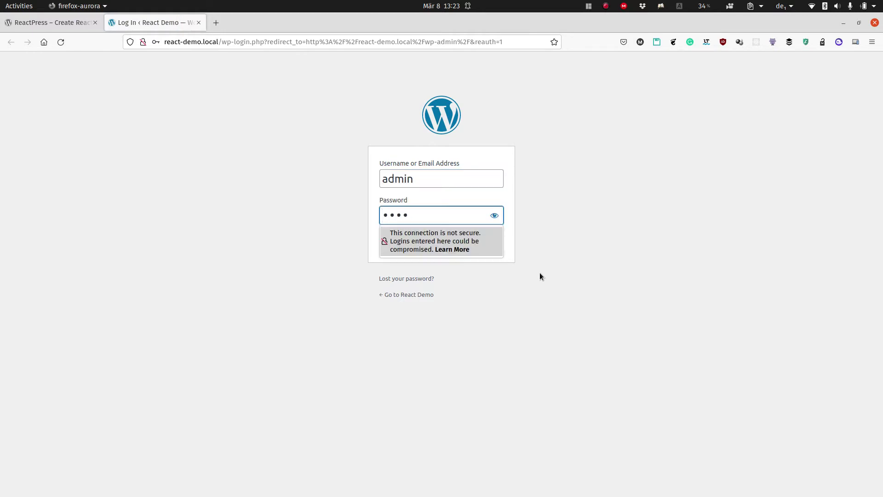
{"action": "key", "text": "Return"}
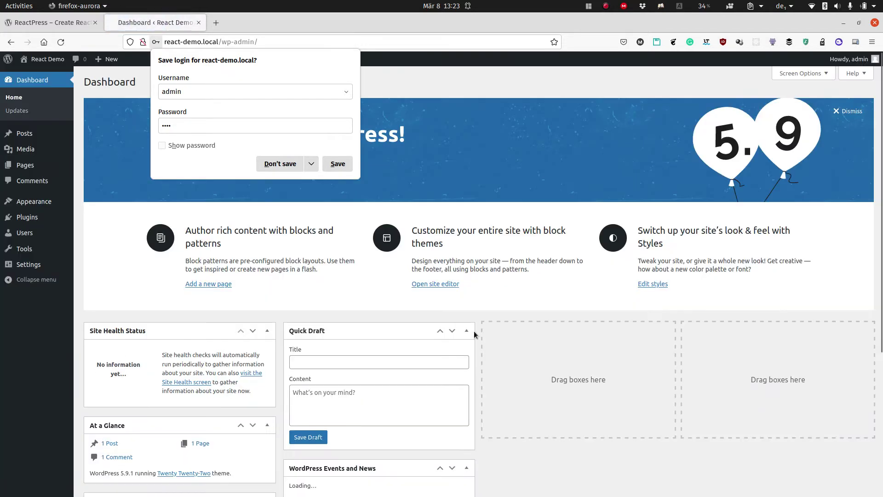
{"action": "left_click", "coordinate": [109, 292]}
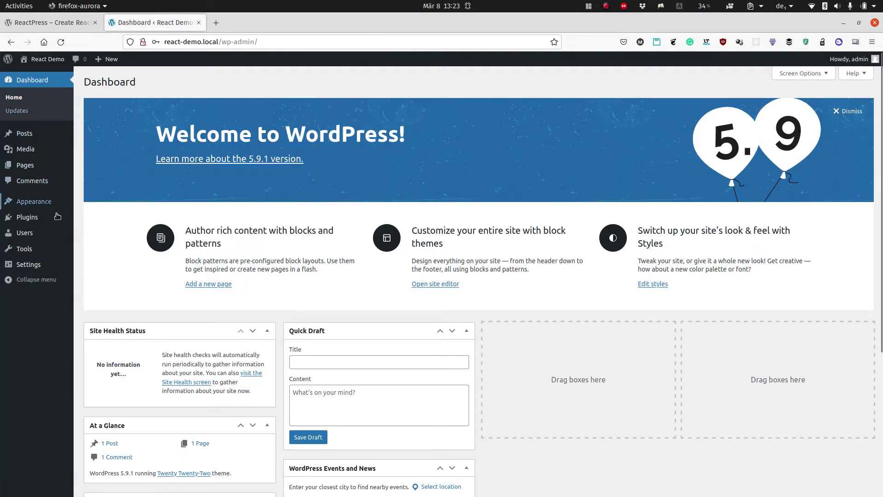
{"action": "mouse_move", "coordinate": [38, 227]}
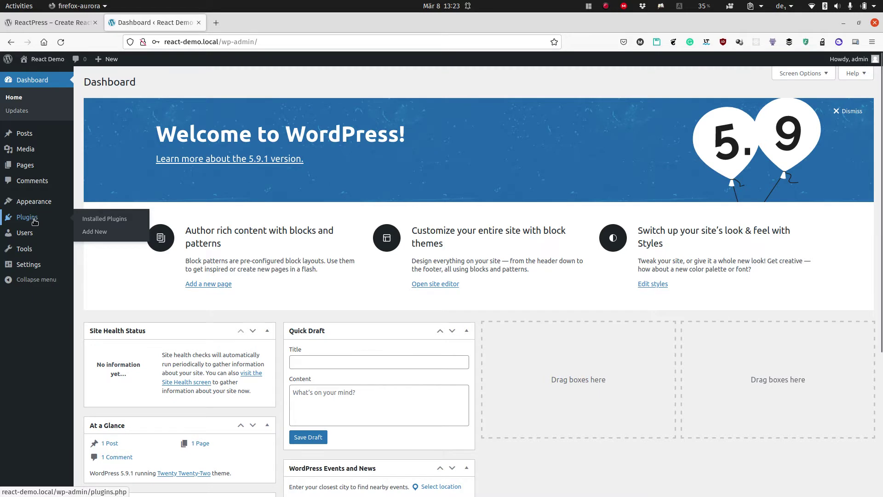
Search Plugins > Add New for 'reactpress' and install the ReactPress plugin.
{"action": "left_click", "coordinate": [35, 222]}
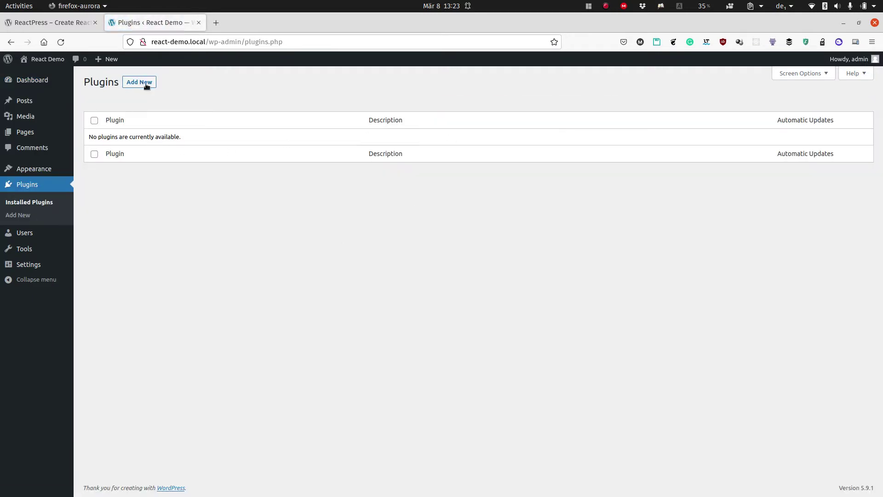
{"action": "left_click", "coordinate": [146, 83]}
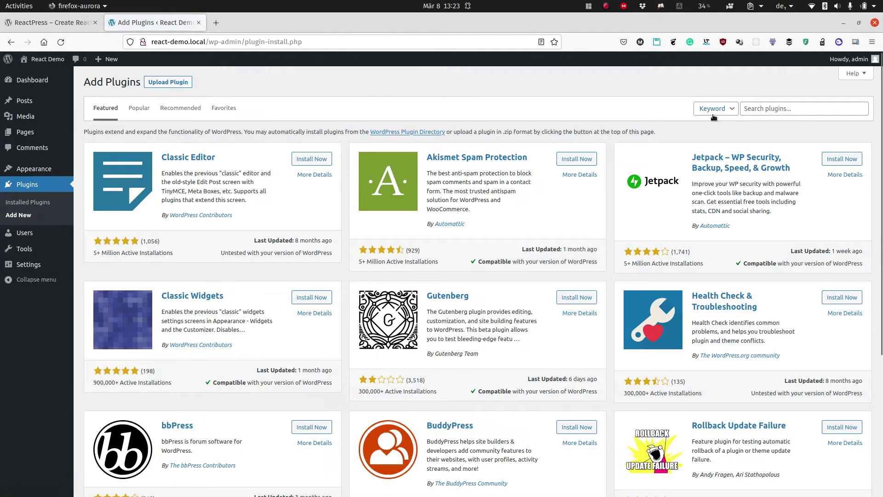
{"action": "left_click", "coordinate": [762, 107]}
{"action": "type", "text": "react"}
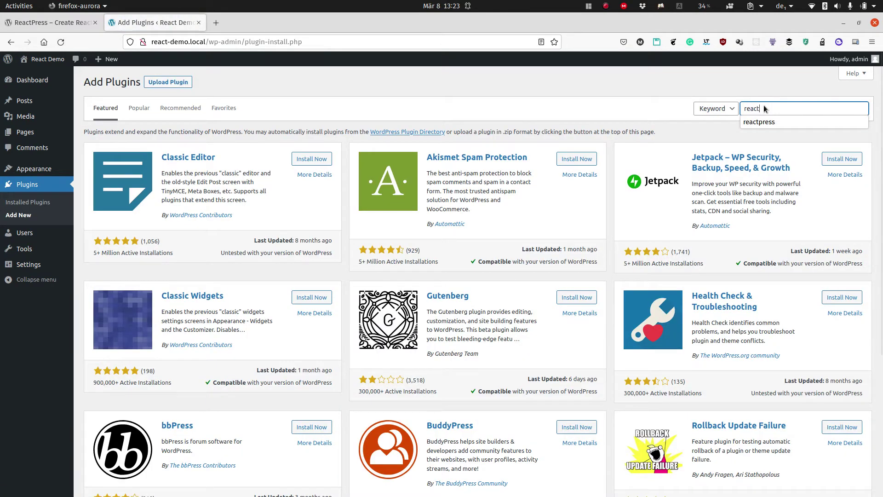
{"action": "key", "text": "Down"}
{"action": "key", "text": "Return"}
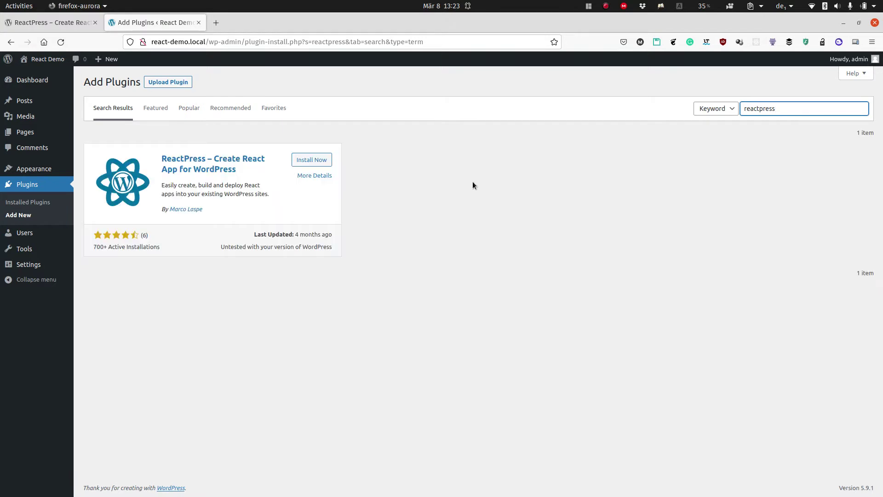
{"action": "left_click", "coordinate": [304, 160]}
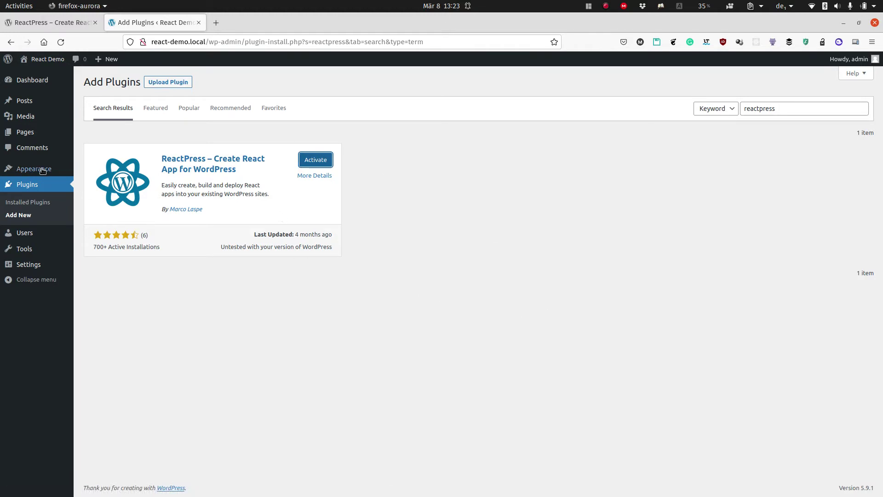
{"action": "mouse_move", "coordinate": [33, 169]}
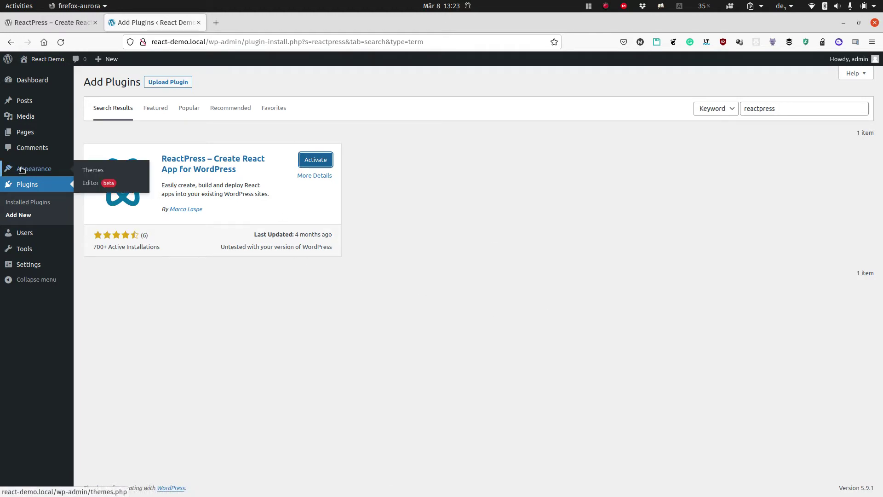
Activate and publish the Twenty Twenty theme from its Live Preview in the Customizer.
{"action": "left_click", "coordinate": [21, 170]}
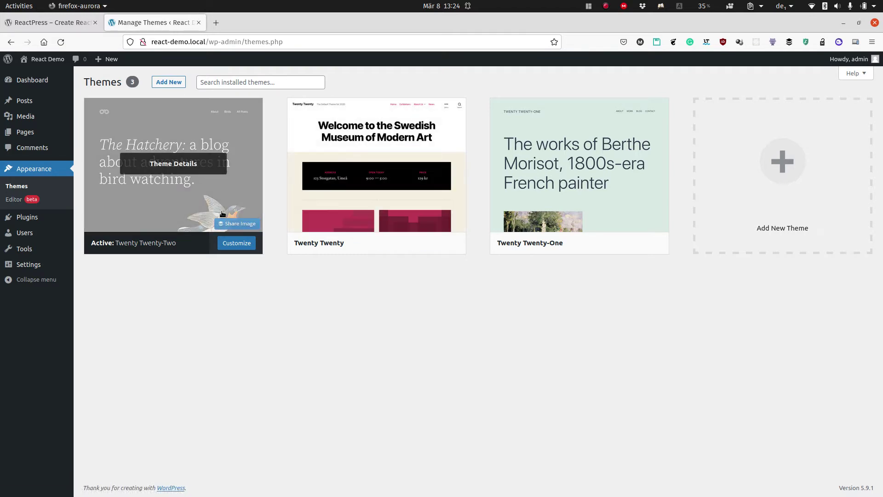
{"action": "left_click", "coordinate": [421, 242]}
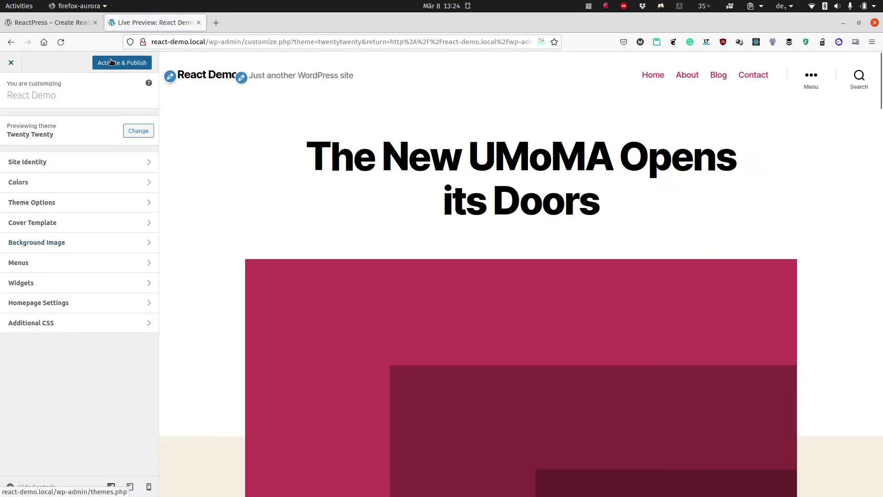
{"action": "left_click", "coordinate": [122, 63]}
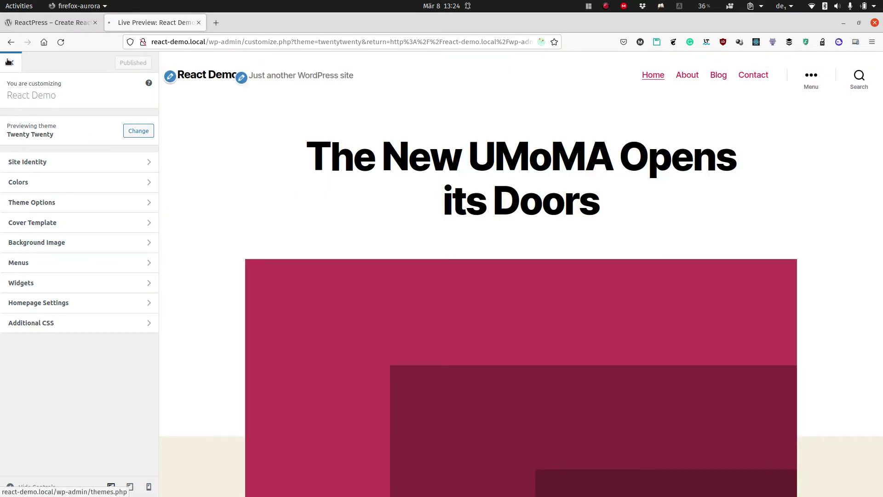
{"action": "left_click", "coordinate": [8, 62]}
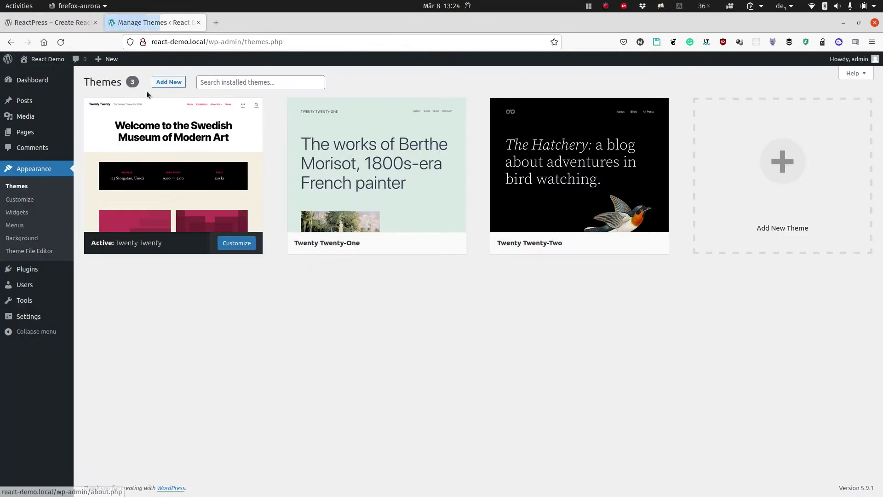
Activate the ReactPress plugin and open its admin page.
{"action": "mouse_move", "coordinate": [39, 289]}
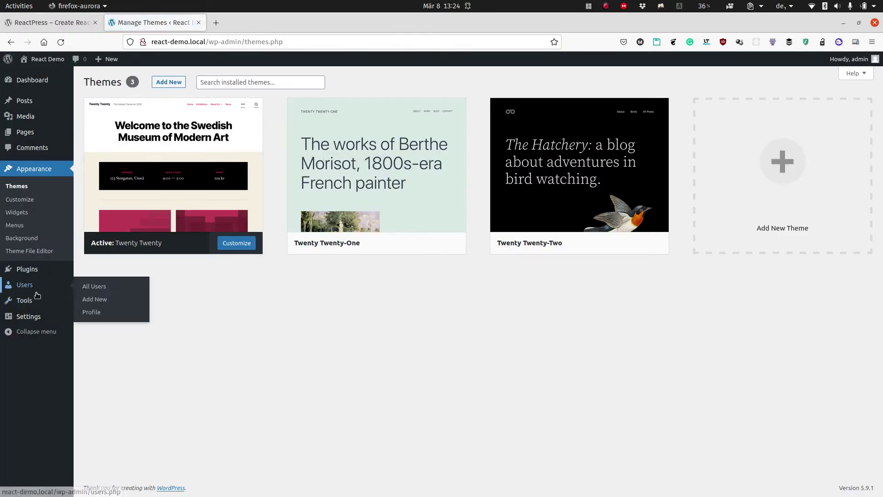
{"action": "left_click", "coordinate": [28, 269]}
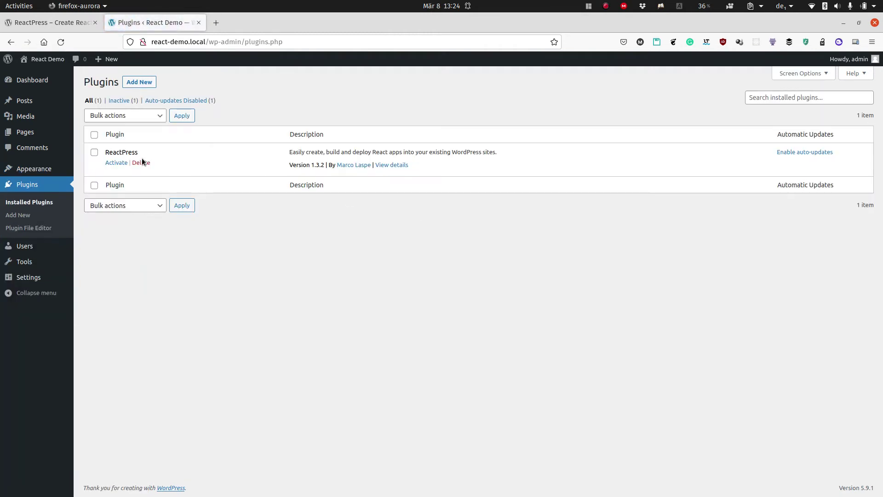
{"action": "left_click", "coordinate": [117, 162]}
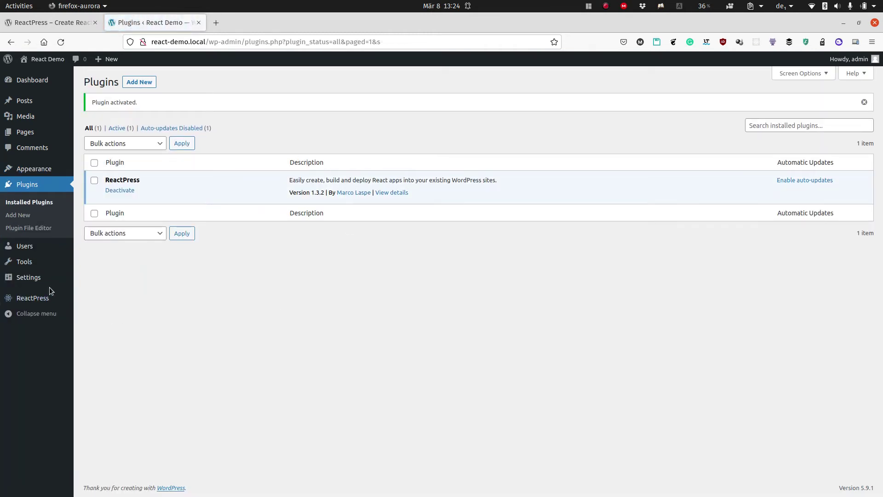
{"action": "left_click", "coordinate": [44, 298]}
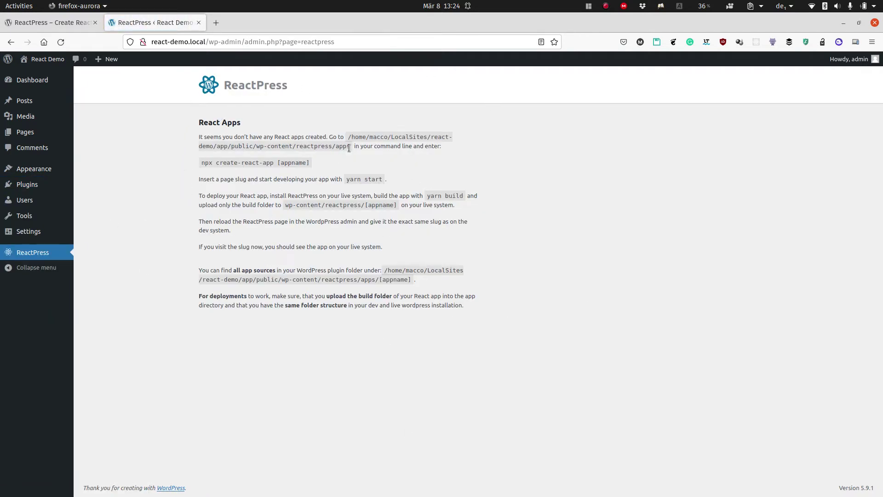
Copy the ReactPress apps folder path shown on the admin page.
{"action": "left_click_drag", "start_coordinate": [348, 135], "coordinate": [350, 144]}
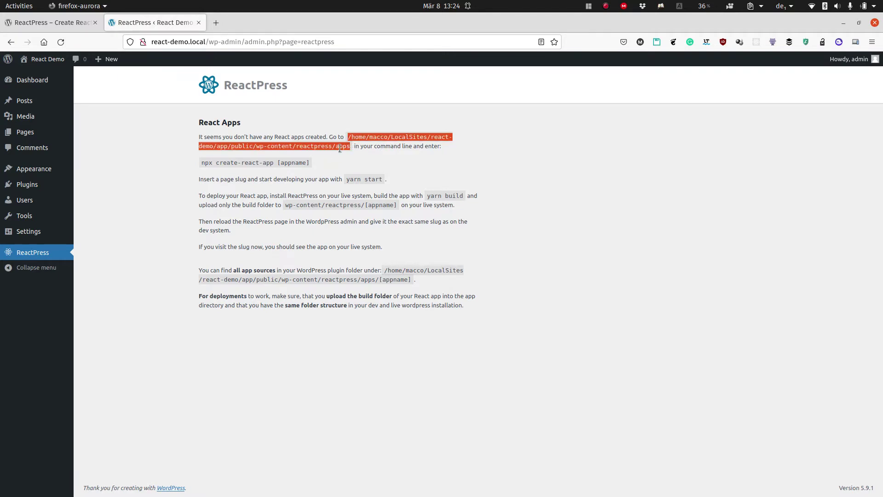
{"action": "right_click", "coordinate": [278, 150]}
{"action": "left_click", "coordinate": [294, 161]}
{"action": "key", "text": "super"}
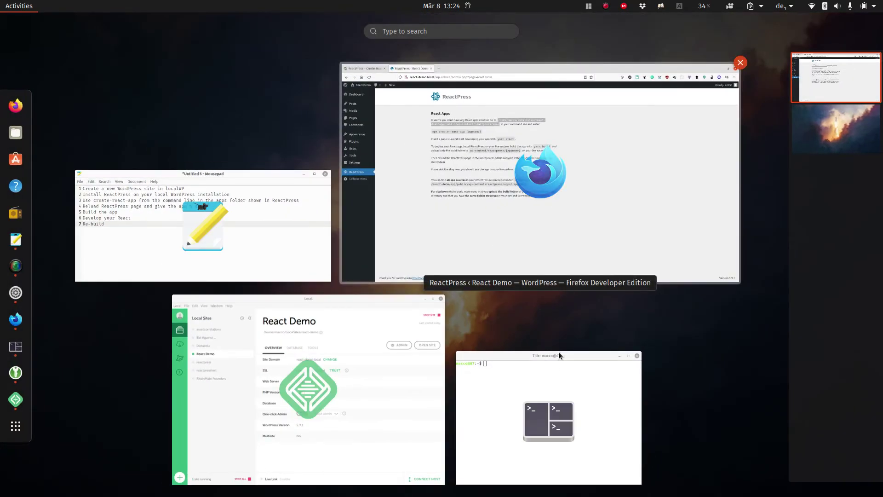
In Tilix, cd into the pasted ReactPress apps folder path.
{"action": "left_click", "coordinate": [560, 364]}
{"action": "type", "text": "cd"}
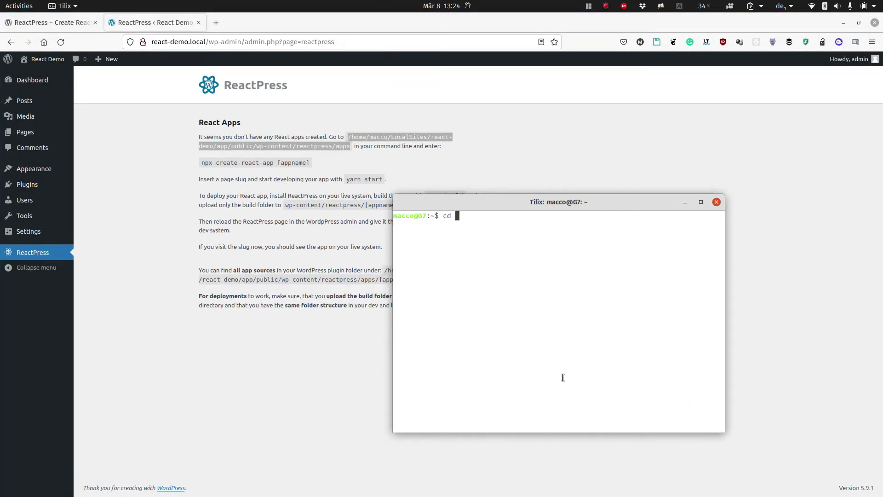
{"action": "key", "text": "ctrl+shift+v"}
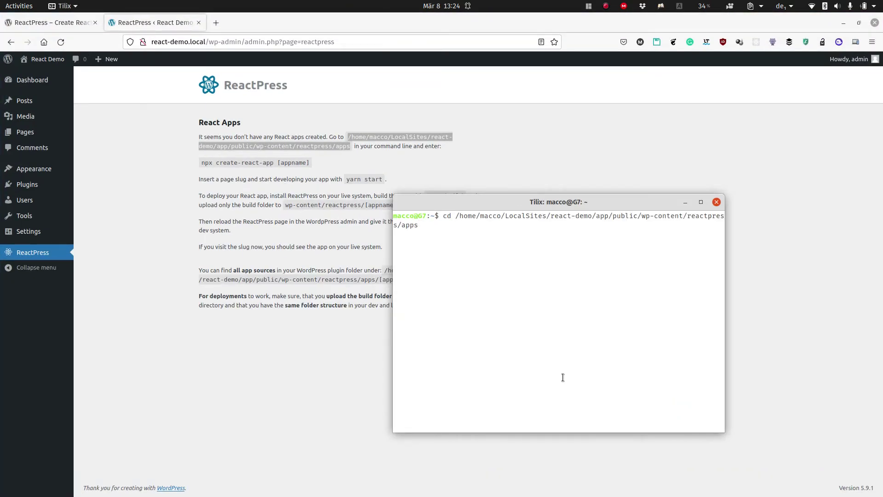
{"action": "key", "text": "Return"}
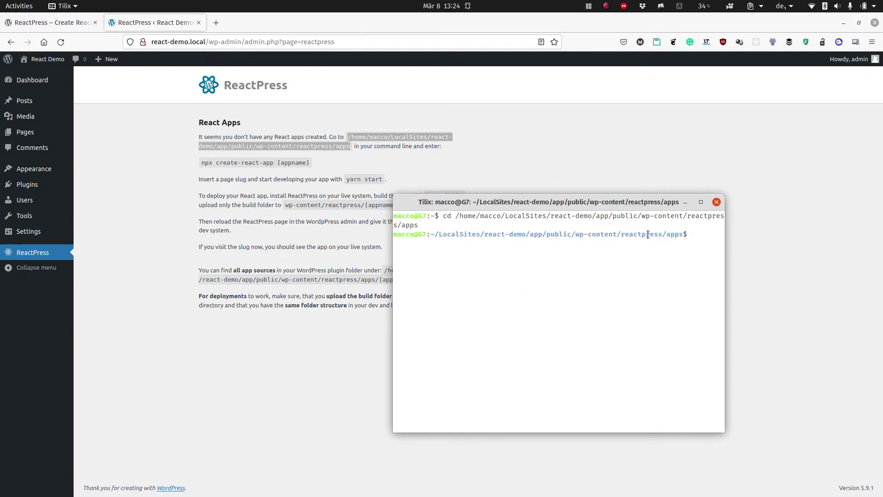
{"action": "left_click_drag", "start_coordinate": [624, 235], "coordinate": [685, 236]}
{"action": "left_click", "coordinate": [637, 269]}
Run 'npx create-react-app demo' to create the demo React app.
{"action": "left_click_drag", "start_coordinate": [274, 163], "coordinate": [200, 164]}
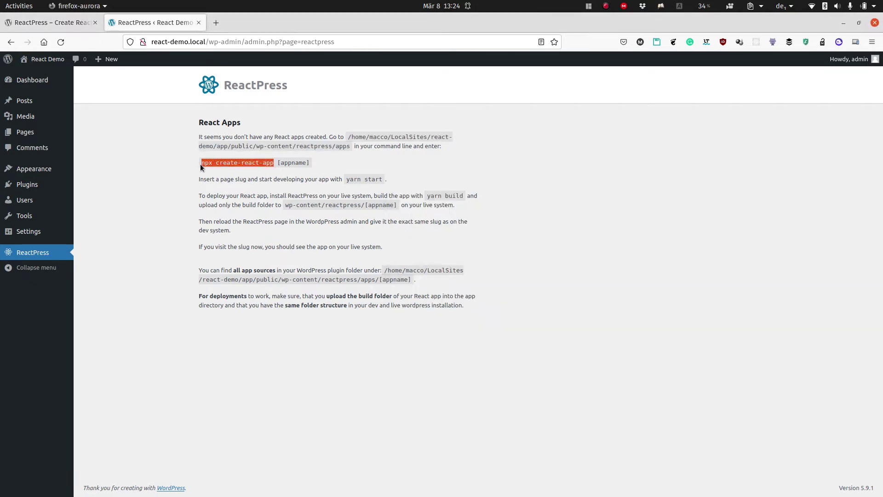
{"action": "key", "text": "alt+Tab"}
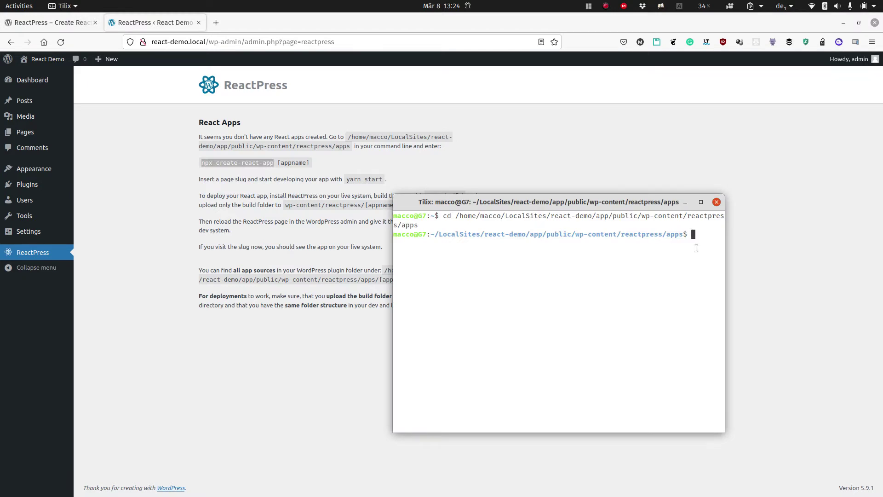
{"action": "middle_click", "coordinate": [696, 247]}
{"action": "type", "text": "demo"}
{"action": "key", "text": "Return"}
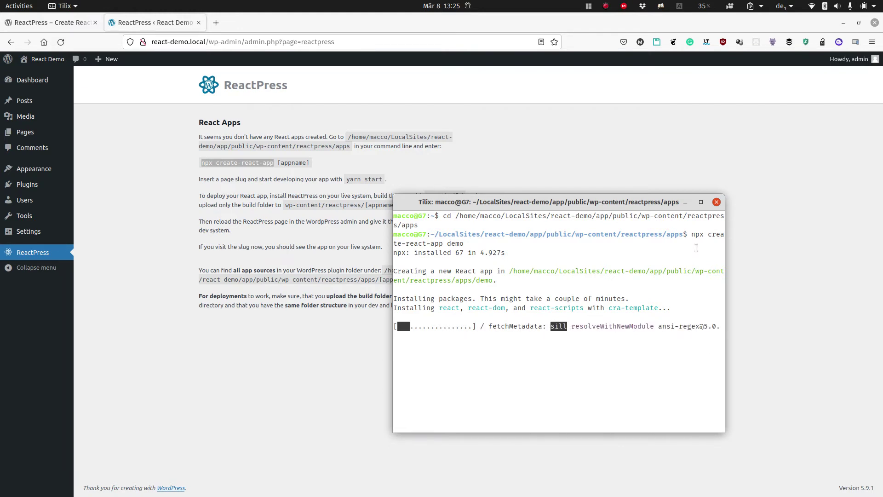
{"action": "key", "text": "ctrl+r"}
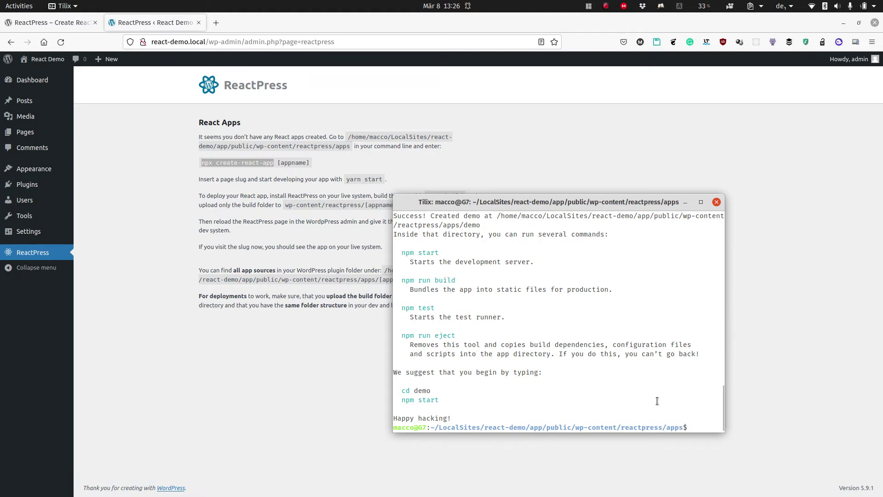
Reload ReactPress to list the demo app and save its URL slug as reactdemo.
{"action": "left_click", "coordinate": [285, 384]}
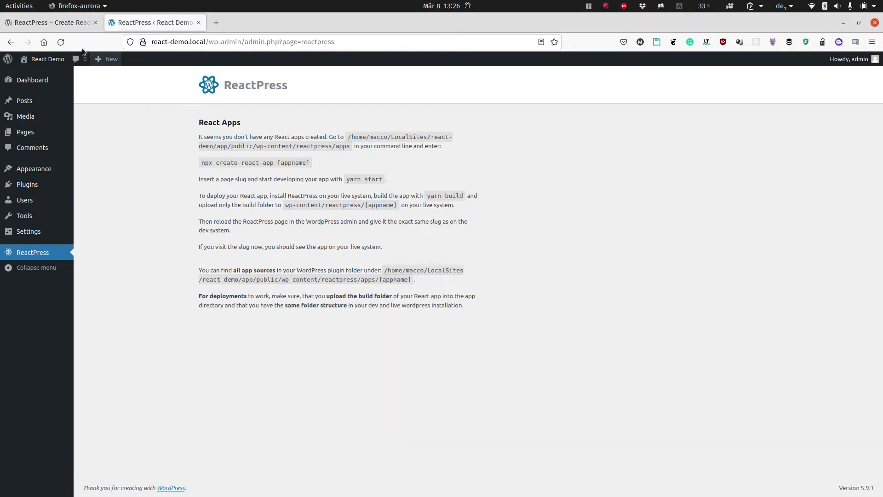
{"action": "left_click", "coordinate": [58, 40]}
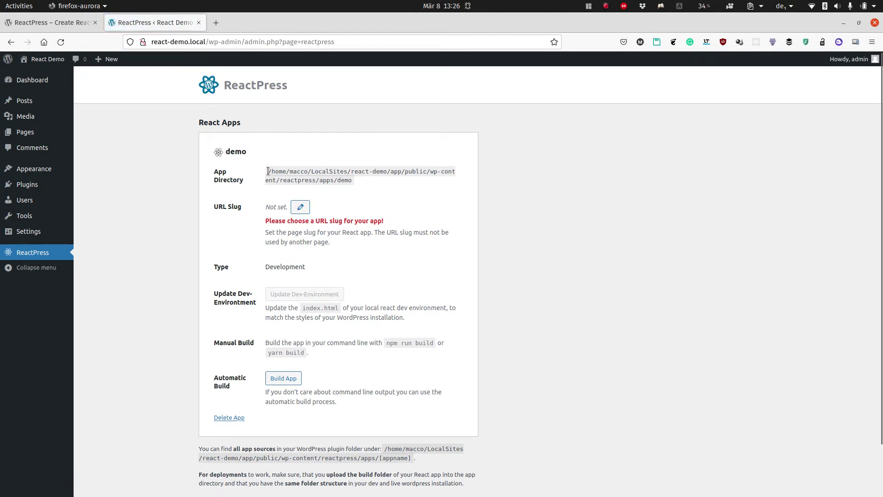
{"action": "left_click_drag", "start_coordinate": [268, 171], "coordinate": [341, 177]}
{"action": "left_click", "coordinate": [355, 178]}
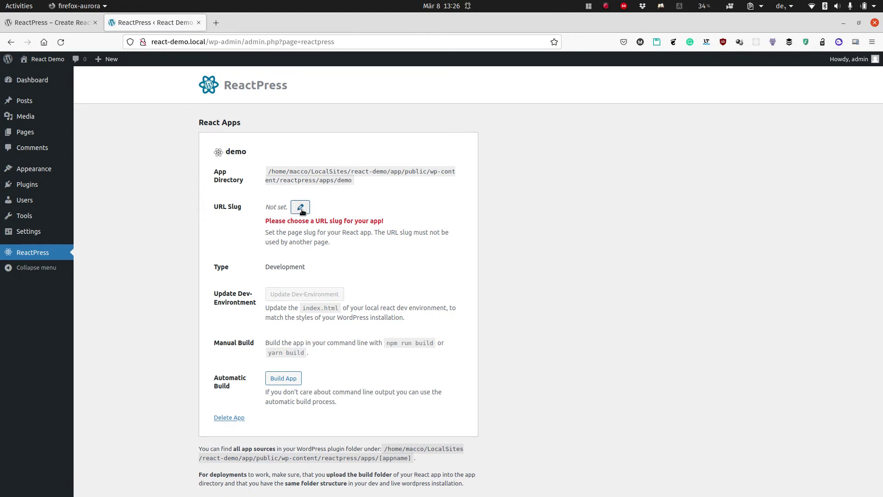
{"action": "left_click", "coordinate": [301, 210]}
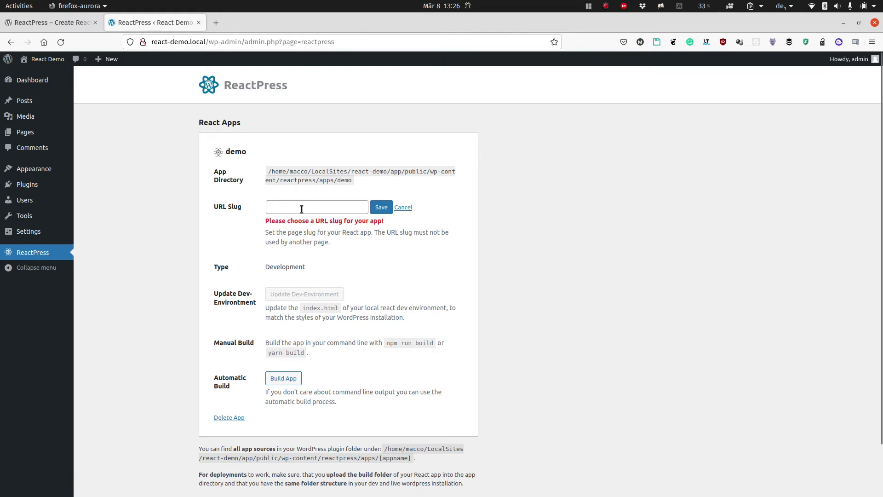
{"action": "left_click", "coordinate": [301, 209]}
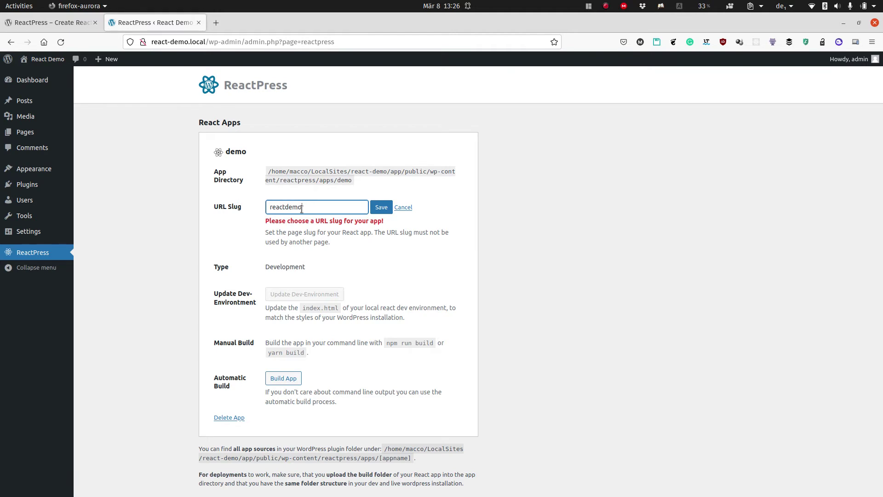
{"action": "left_click", "coordinate": [375, 209]}
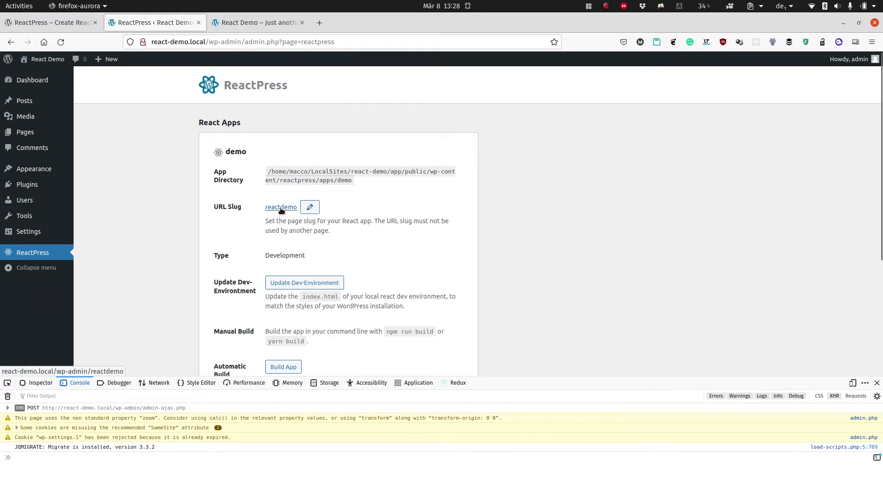
Open the reactdemo page in a new tab and inspect its markup.
{"action": "left_click", "coordinate": [281, 208]}
{"action": "left_click", "coordinate": [255, 23]}
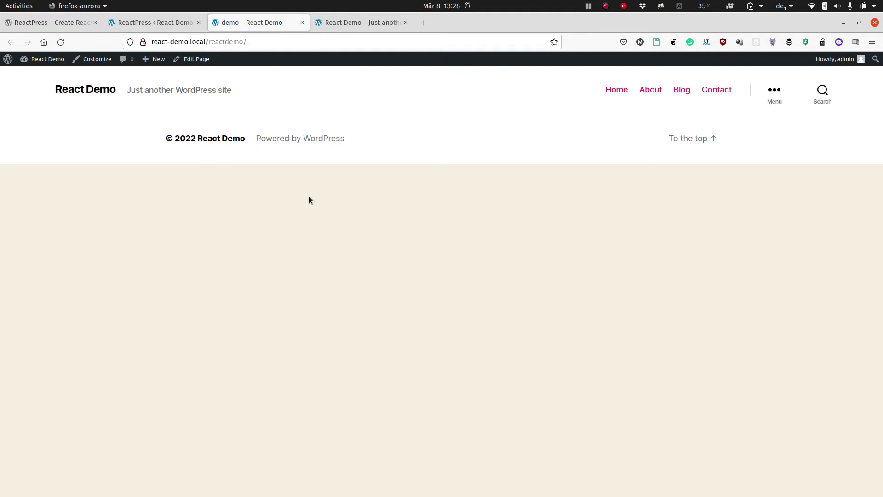
{"action": "right_click", "coordinate": [304, 122]}
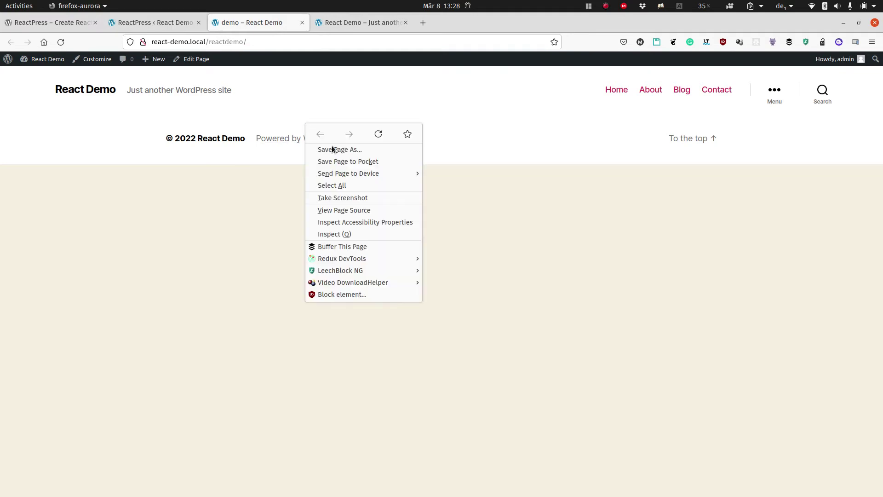
{"action": "left_click", "coordinate": [354, 237]}
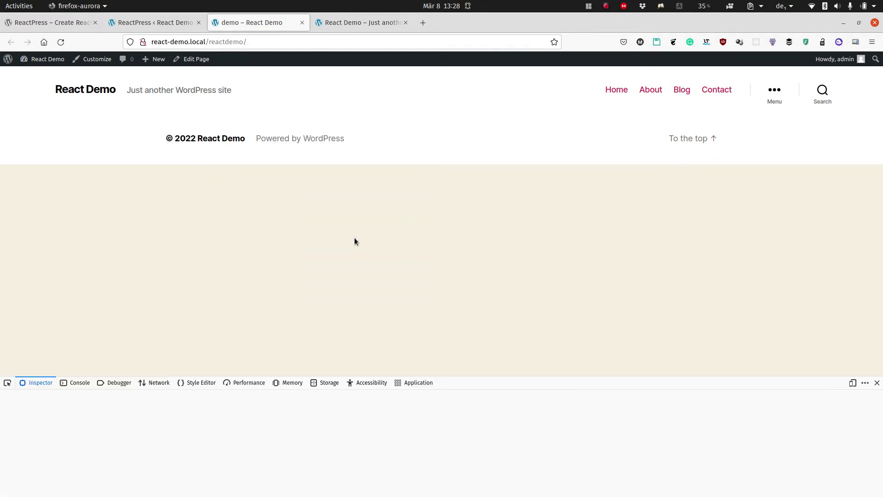
Examine the empty div#root element, close developer tools, and go back to ReactPress.
{"action": "scroll", "coordinate": [55, 422], "scroll_direction": "down", "scroll_amount": 1}
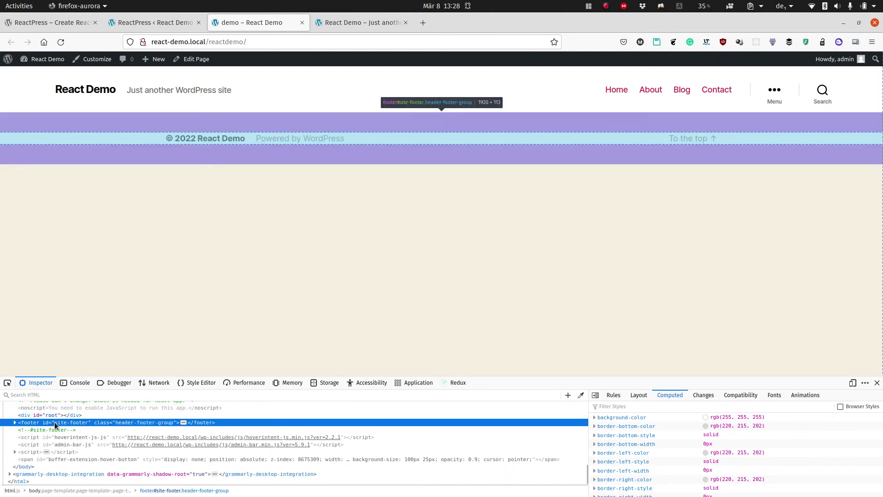
{"action": "scroll", "coordinate": [52, 423], "scroll_direction": "up", "scroll_amount": 2}
{"action": "left_click", "coordinate": [18, 468]}
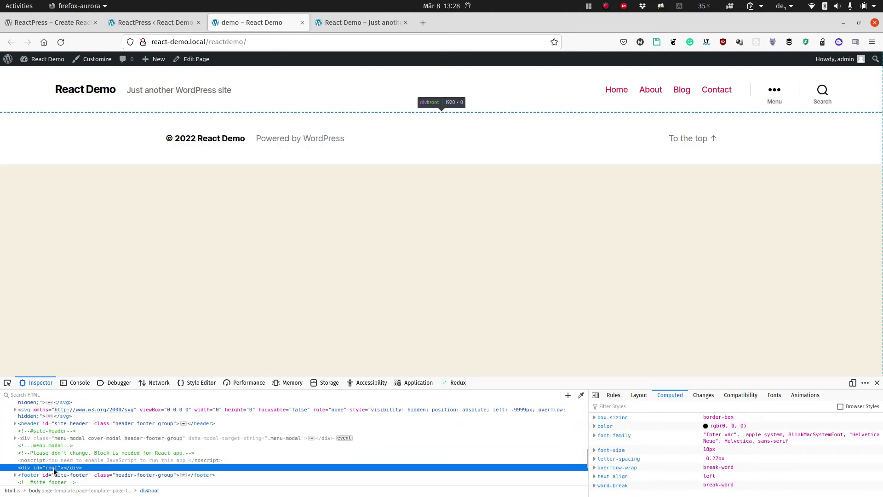
{"action": "double_click", "coordinate": [53, 468]}
{"action": "left_click", "coordinate": [85, 468]}
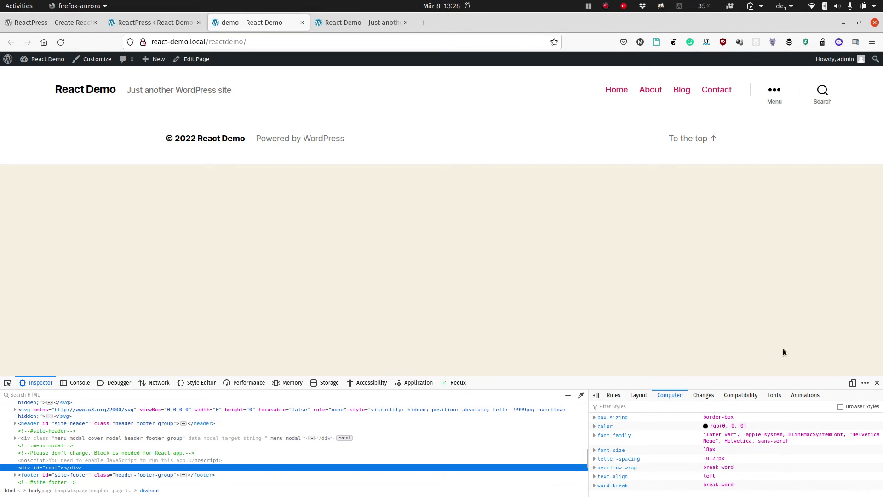
{"action": "left_click", "coordinate": [878, 382]}
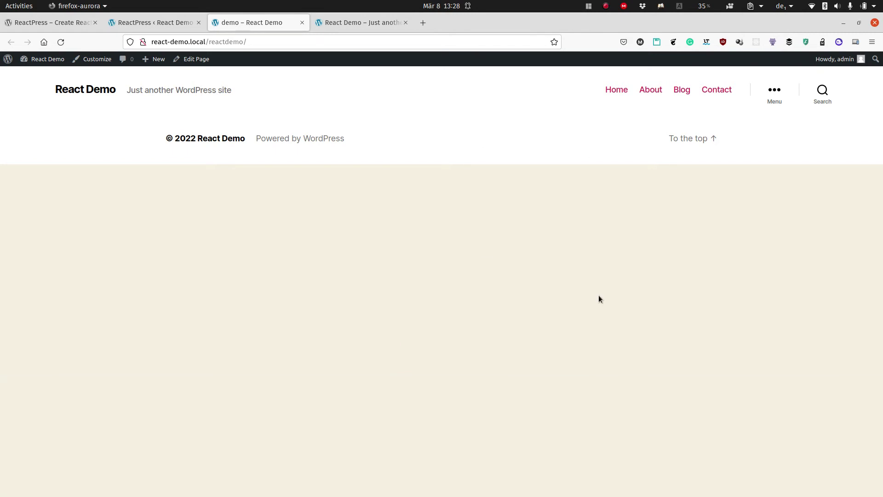
{"action": "left_click", "coordinate": [175, 25]}
{"action": "scroll", "coordinate": [350, 214], "scroll_direction": "down", "scroll_amount": 2}
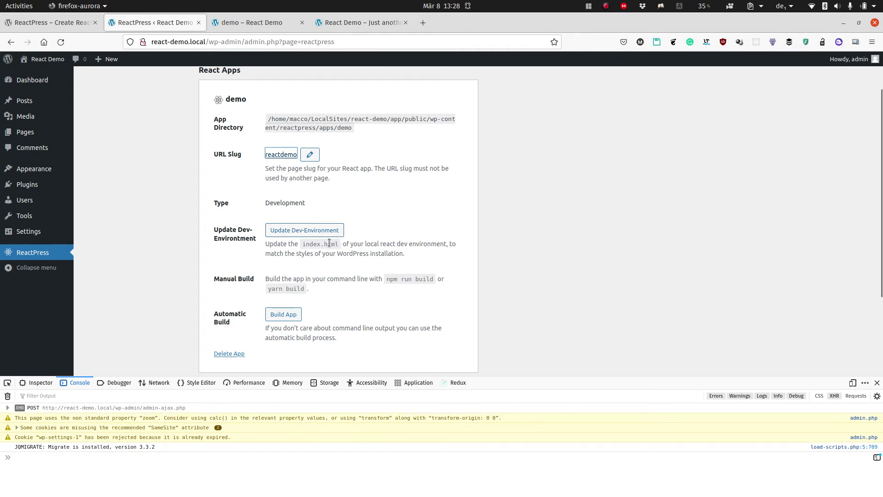
Run 'yarn build' in the demo app folder in Tilix until it compiles successfully.
{"action": "key", "text": "super"}
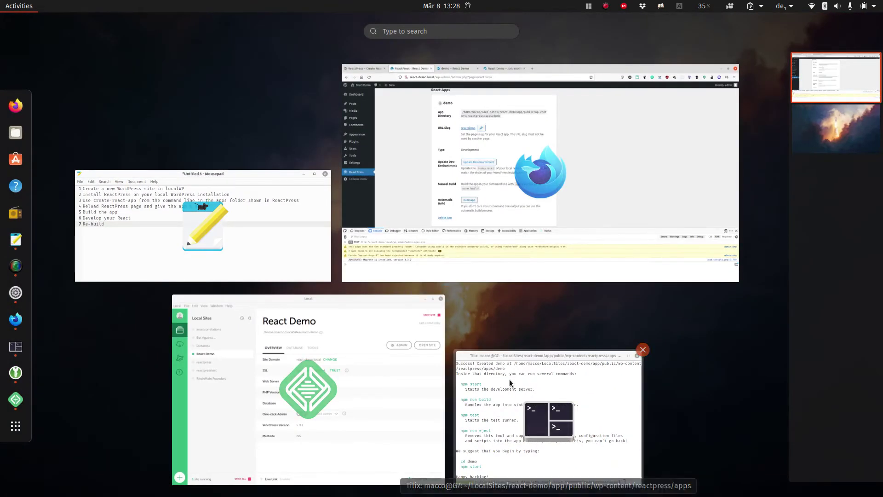
{"action": "left_click", "coordinate": [510, 379]}
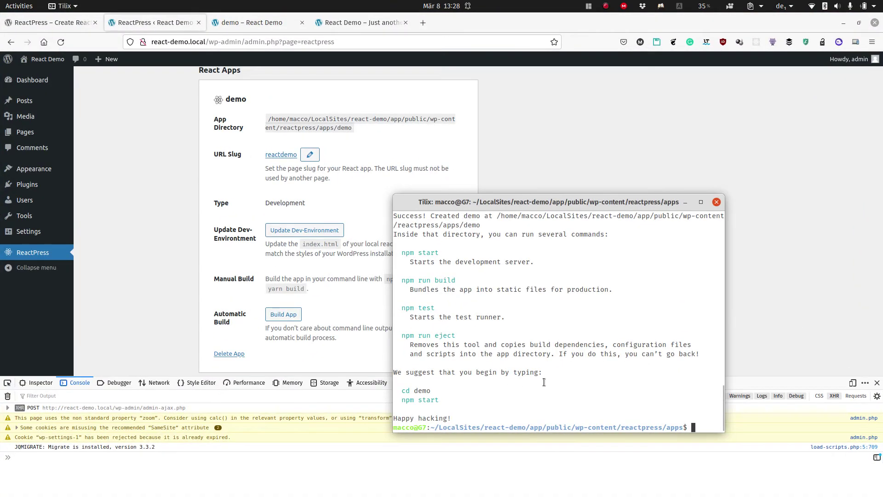
{"action": "type", "text": "cd demo"}
{"action": "key", "text": "Return"}
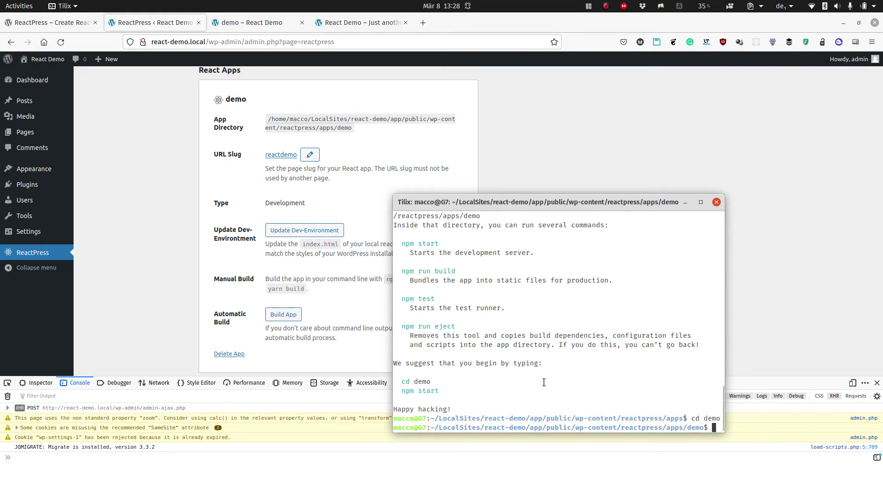
{"action": "type", "text": "yarn"}
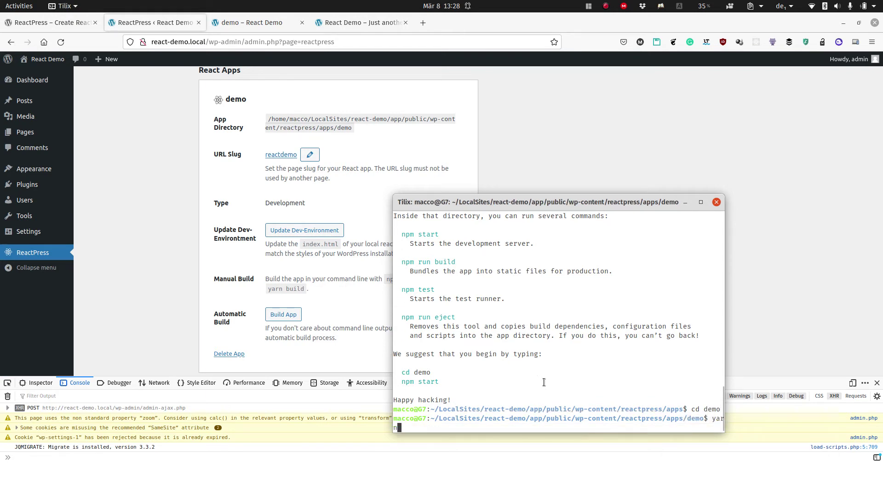
{"action": "type", "text": " build"}
{"action": "key", "text": "Return"}
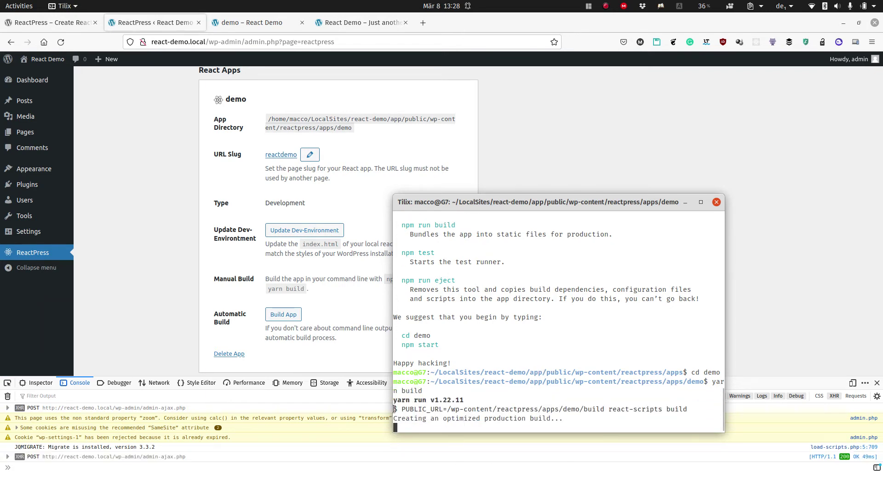
{"action": "left_click_drag", "start_coordinate": [402, 409], "coordinate": [604, 409]}
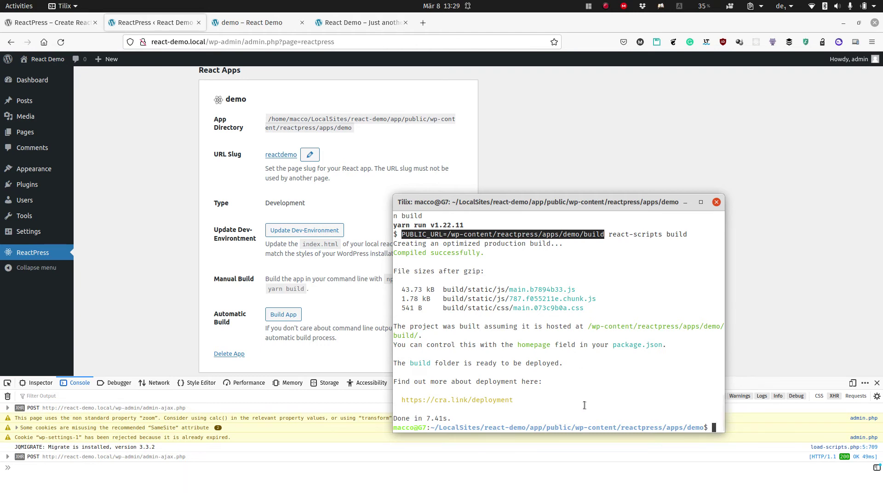
{"action": "left_click", "coordinate": [135, 325]}
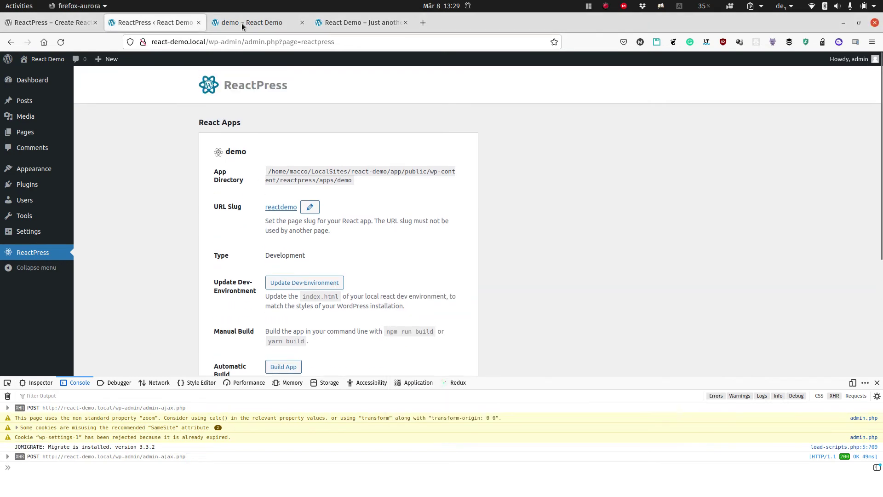
Reload the 'demo – React Demo' tab to show the built app, then return to ReactPress.
{"action": "left_click", "coordinate": [243, 23]}
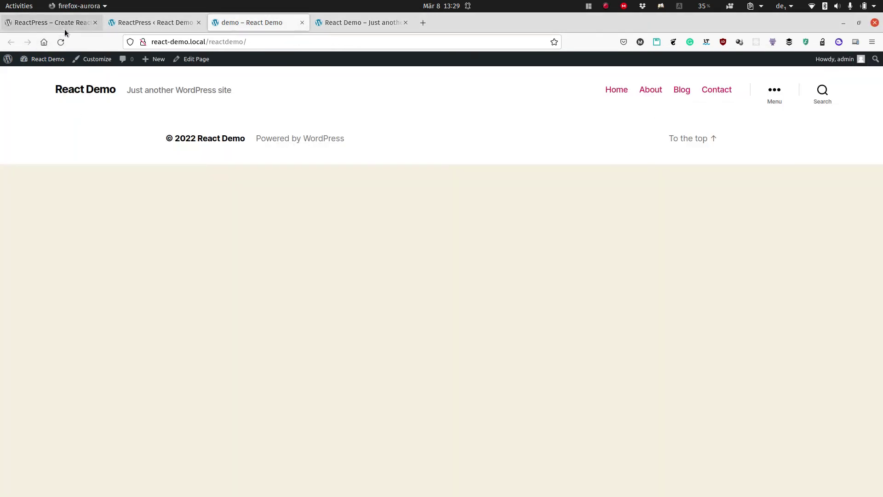
{"action": "left_click", "coordinate": [61, 42]}
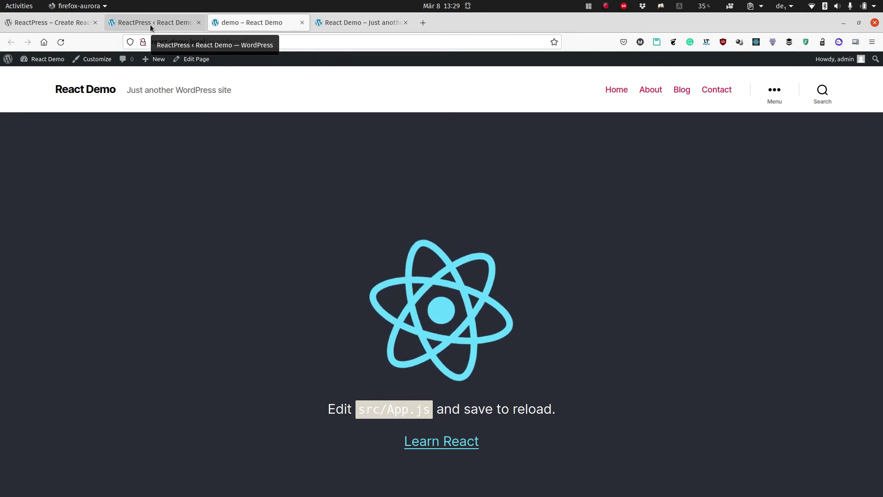
{"action": "left_click", "coordinate": [150, 23]}
Bring up Tilix and start the React development server with 'yarn start'.
{"action": "key", "text": "super"}
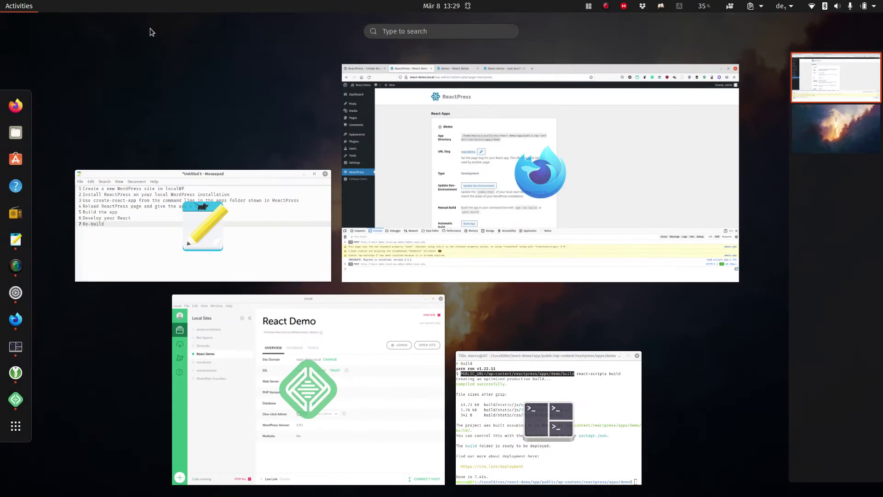
{"action": "left_click", "coordinate": [504, 390]}
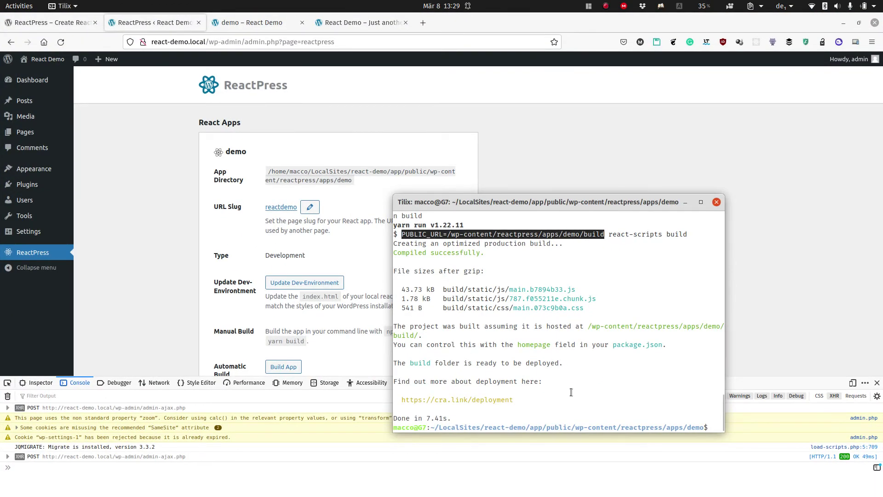
{"action": "type", "text": "yarn "}
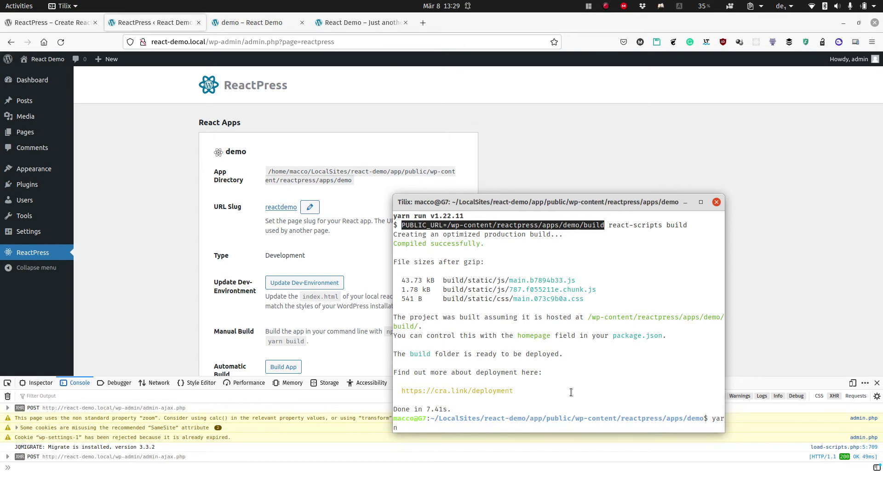
{"action": "type", "text": "start"}
{"action": "key", "text": "Return"}
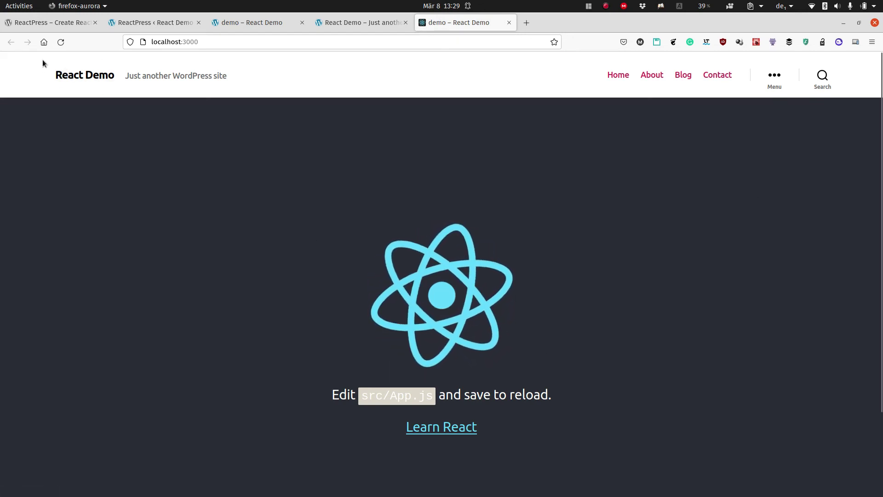
{"action": "mouse_move", "coordinate": [42, 59]}
{"action": "left_mouse_down"}
{"action": "mouse_move", "coordinate": [584, 59]}
{"action": "mouse_move", "coordinate": [825, 85]}
{"action": "mouse_move", "coordinate": [51, 60]}
{"action": "left_mouse_up"}
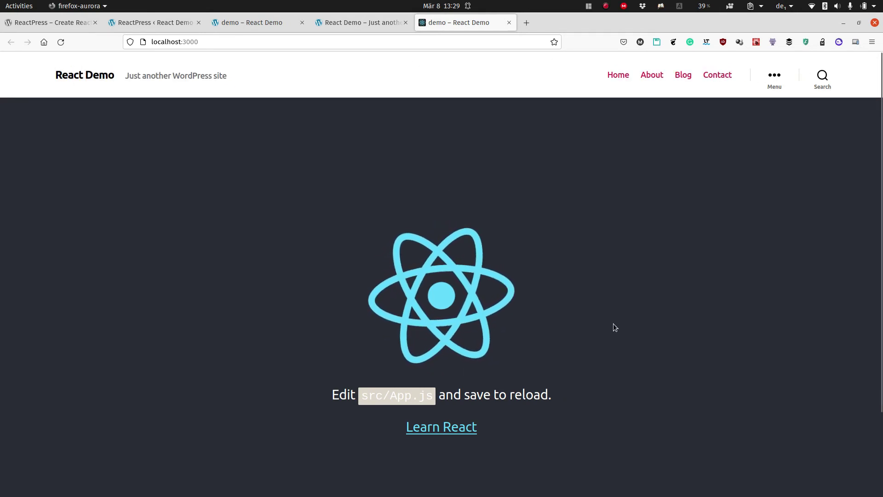
{"action": "scroll", "coordinate": [613, 327], "scroll_direction": "down", "scroll_amount": 3}
{"action": "scroll", "coordinate": [520, 315], "scroll_direction": "up", "scroll_amount": 3}
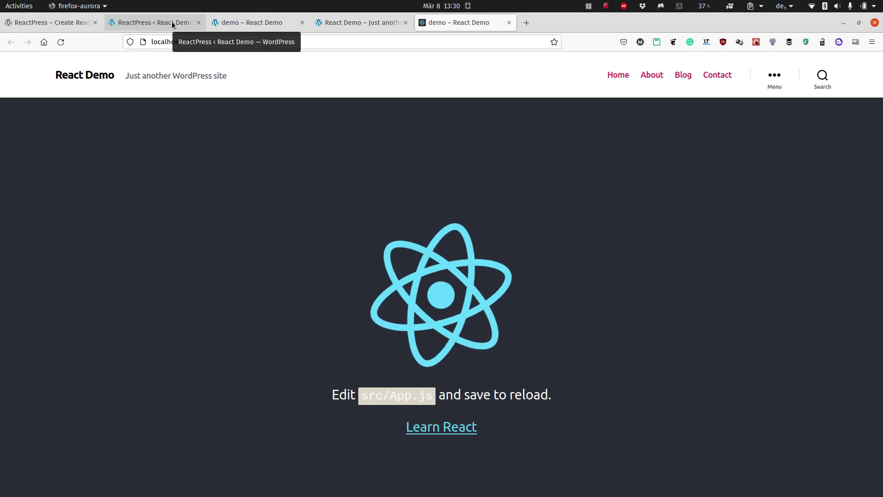
Split the Tilix terminal into a second pane and launch VS Code there with 'code .'.
{"action": "key", "text": "super"}
{"action": "left_click", "coordinate": [577, 471]}
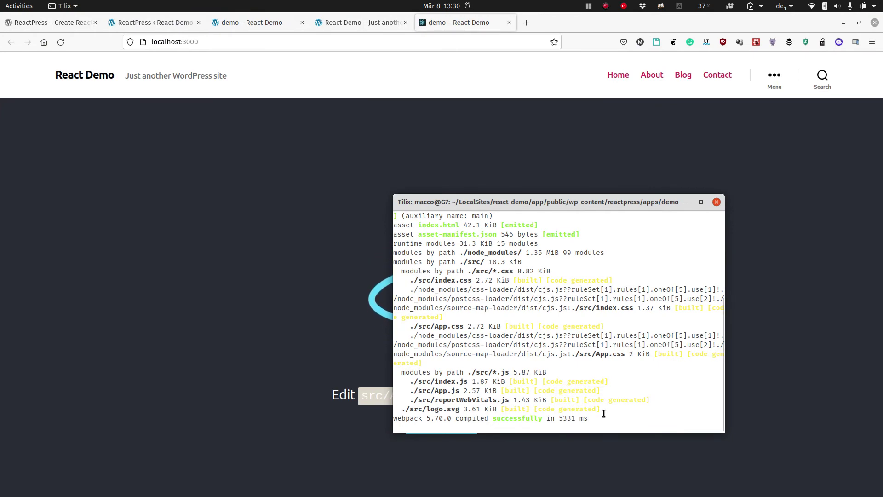
{"action": "left_click", "coordinate": [604, 414]}
{"action": "key", "text": "ctrl+alt+r"}
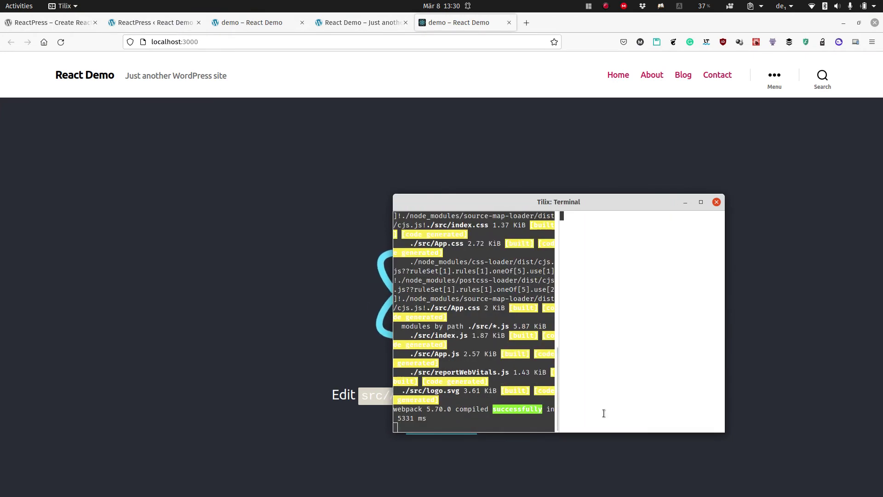
{"action": "type", "text": "c"}
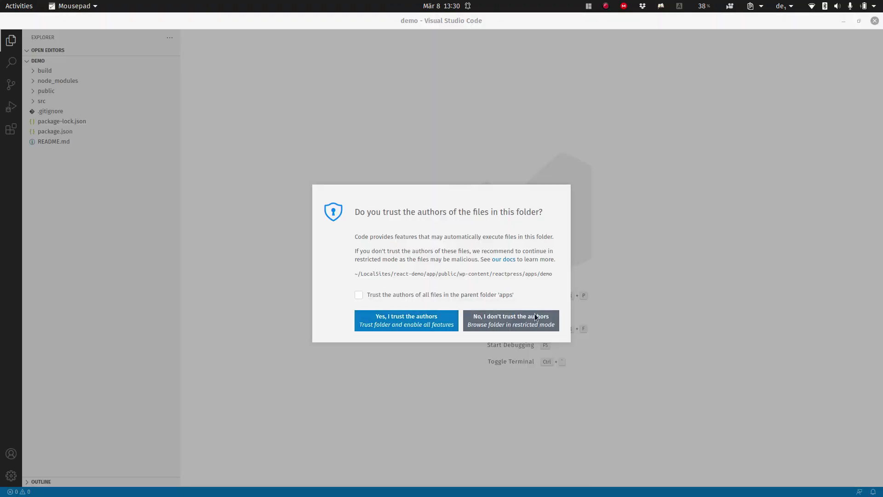
Open the project untrusted and replace {logo} in src/App.js with the ReactPress icon URL.
{"action": "left_click", "coordinate": [536, 316]}
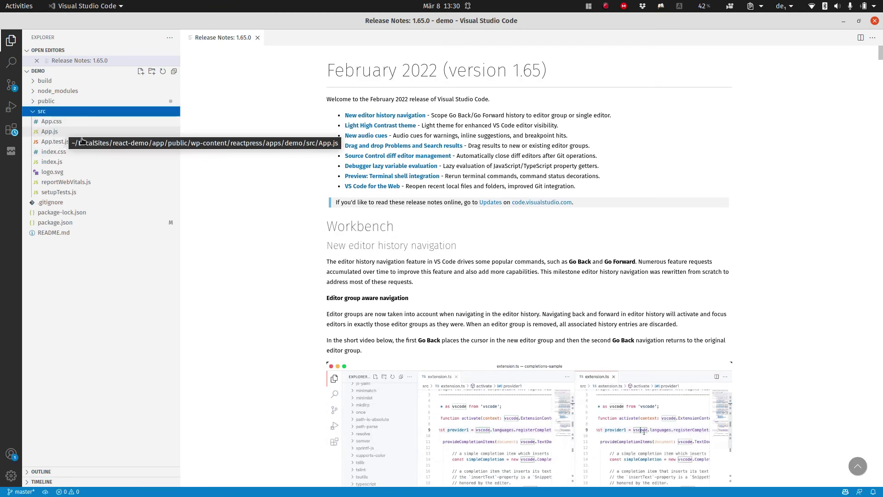
{"action": "left_click", "coordinate": [66, 135]}
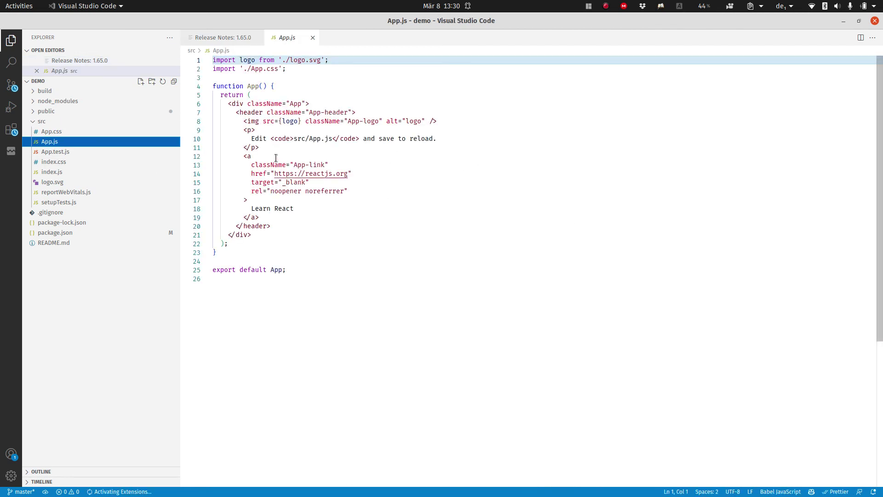
{"action": "left_click_drag", "start_coordinate": [281, 120], "coordinate": [294, 121]}
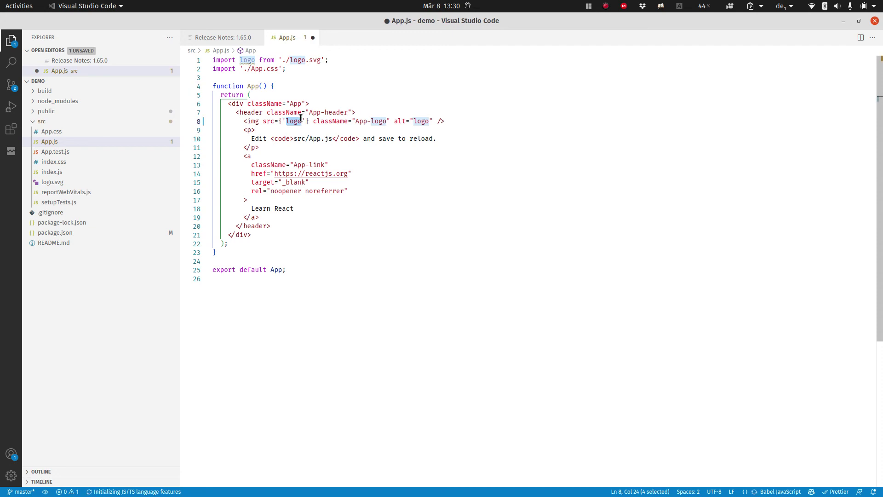
{"action": "type", "text": "https://ps.w.org/reactpress/assets/icon-256x256.png"}
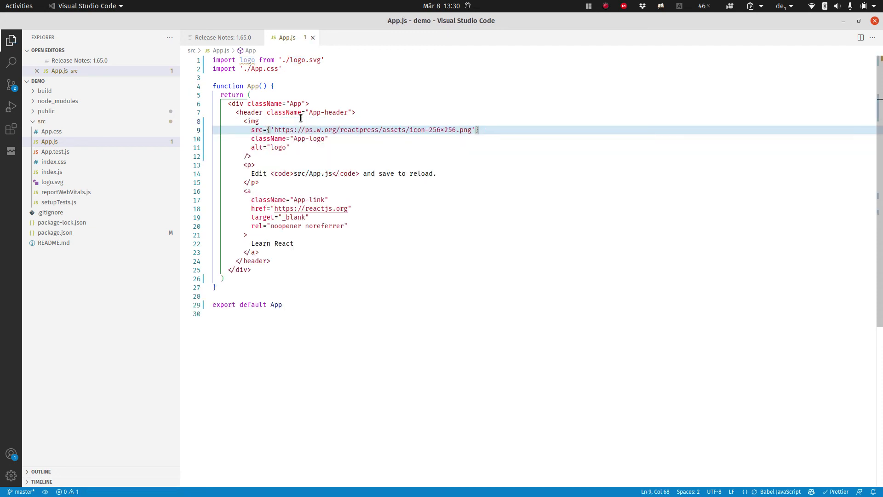
{"action": "key", "text": "alt+Tab"}
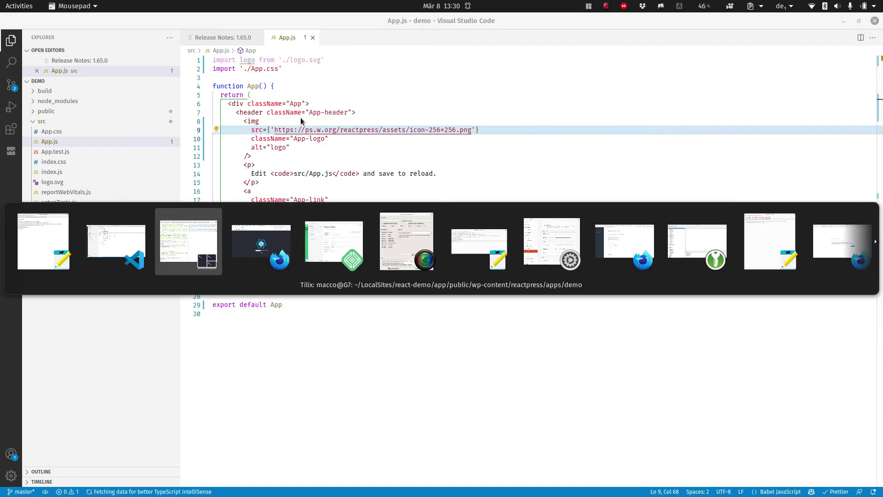
{"action": "key", "text": "alt+Tab"}
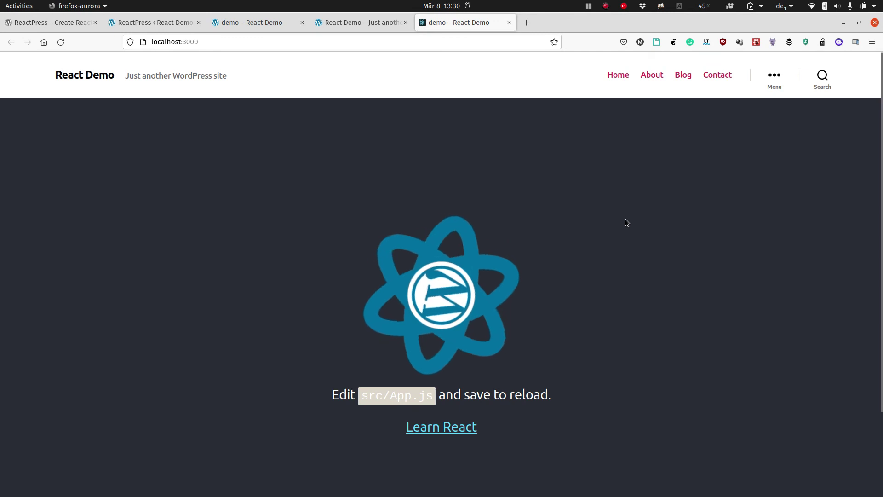
Bring Tilix to the front and run a fresh 'yarn build' in the second pane.
{"action": "key", "text": "super"}
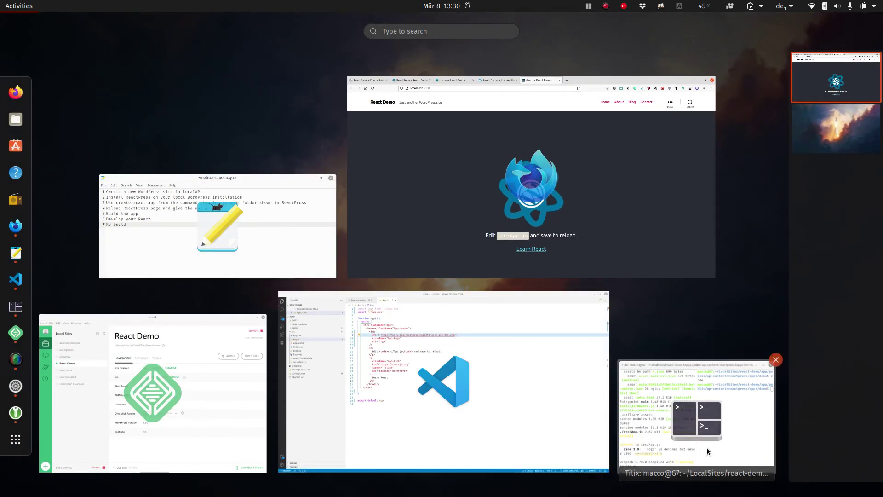
{"action": "left_click", "coordinate": [721, 446]}
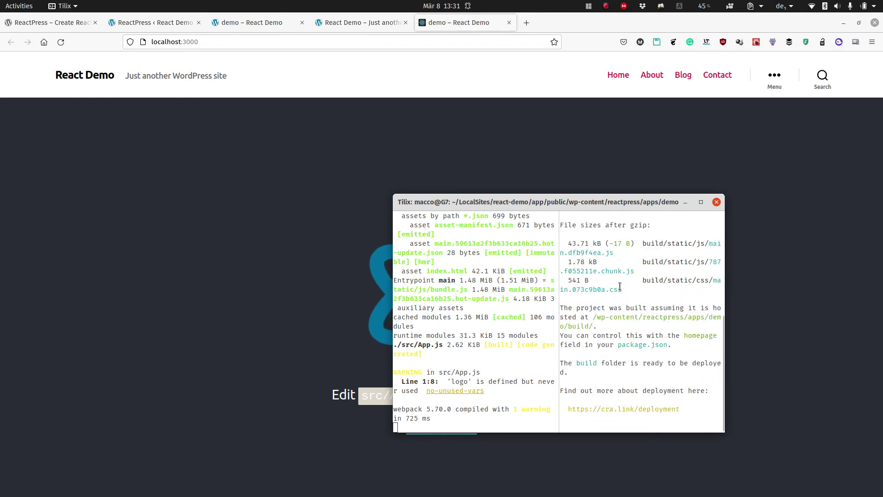
Switch to the 'demo – React Demo' tab showing the /reactdemo page.
{"action": "left_click", "coordinate": [263, 26]}
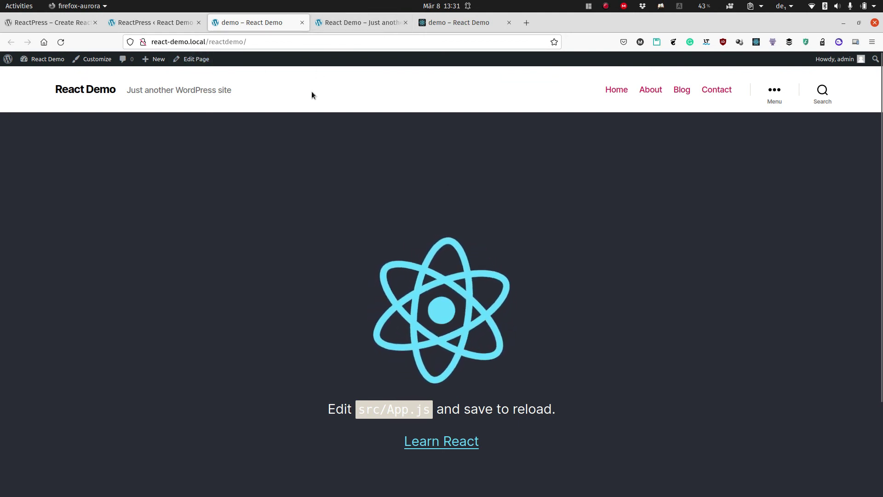
Reload react-demo.local/reactdemo/ so it loads the rebuilt app.
{"action": "left_click", "coordinate": [61, 42]}
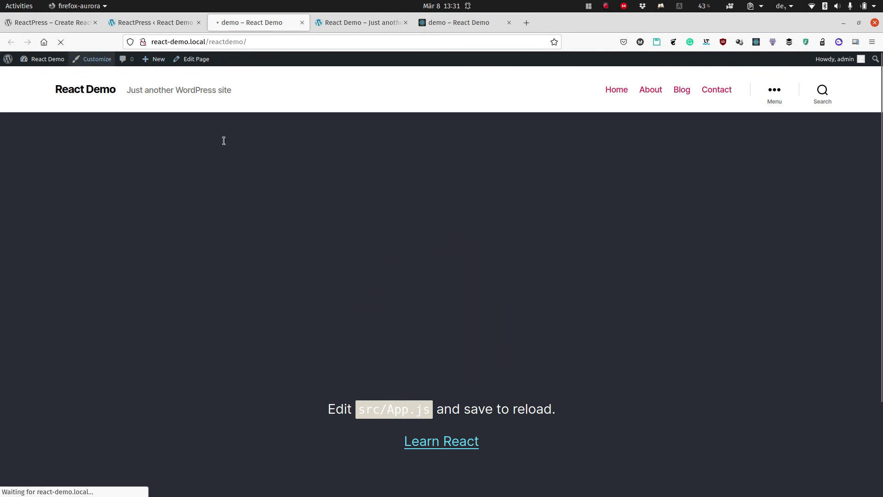